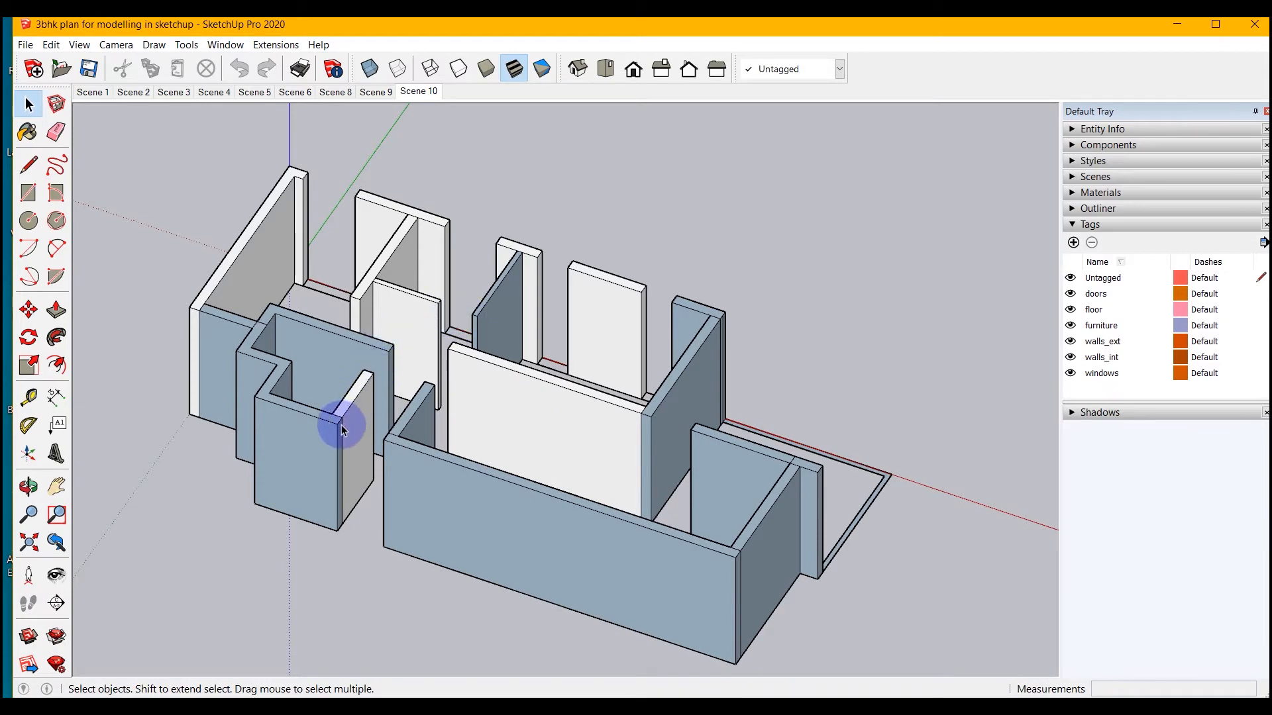
Draw a line across the interior door opening, joining the front top corners of the two adjacent walls
{"action": "scroll", "coordinate": [345, 337], "scroll_direction": "up", "scroll_amount": 10}
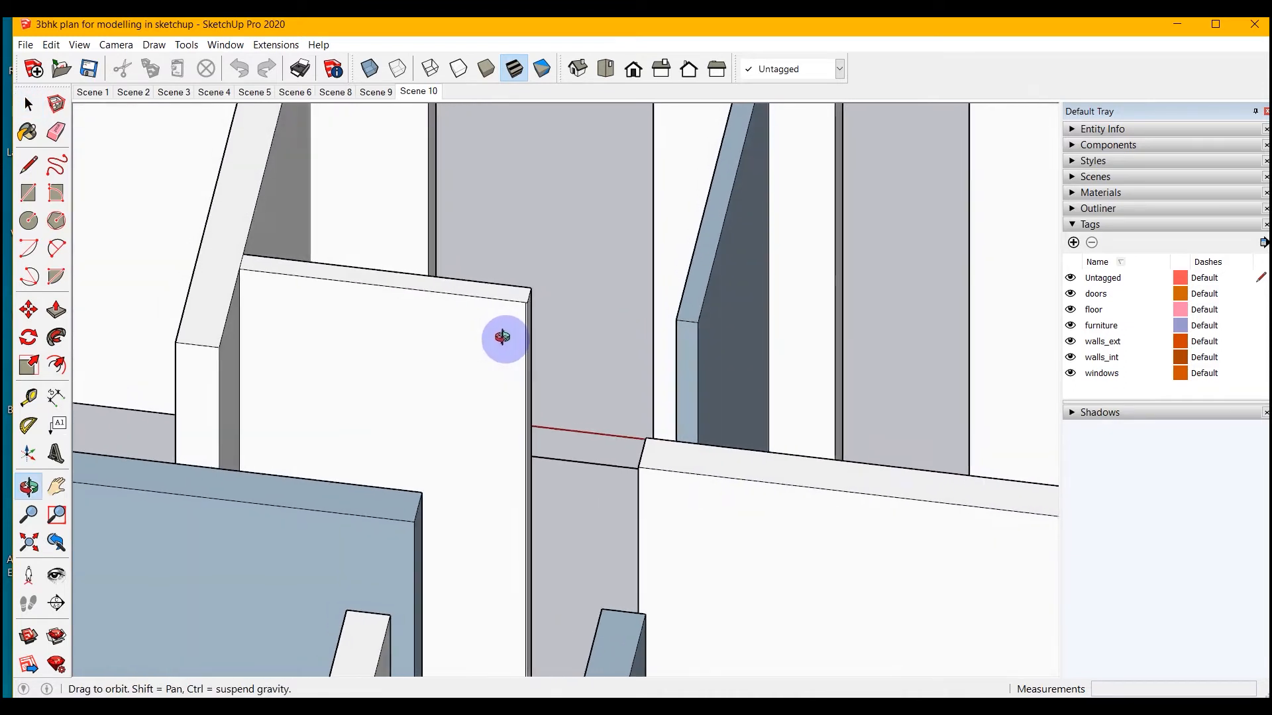
{"action": "middle_click_drag", "start_coordinate": [502, 338], "coordinate": [503, 337]}
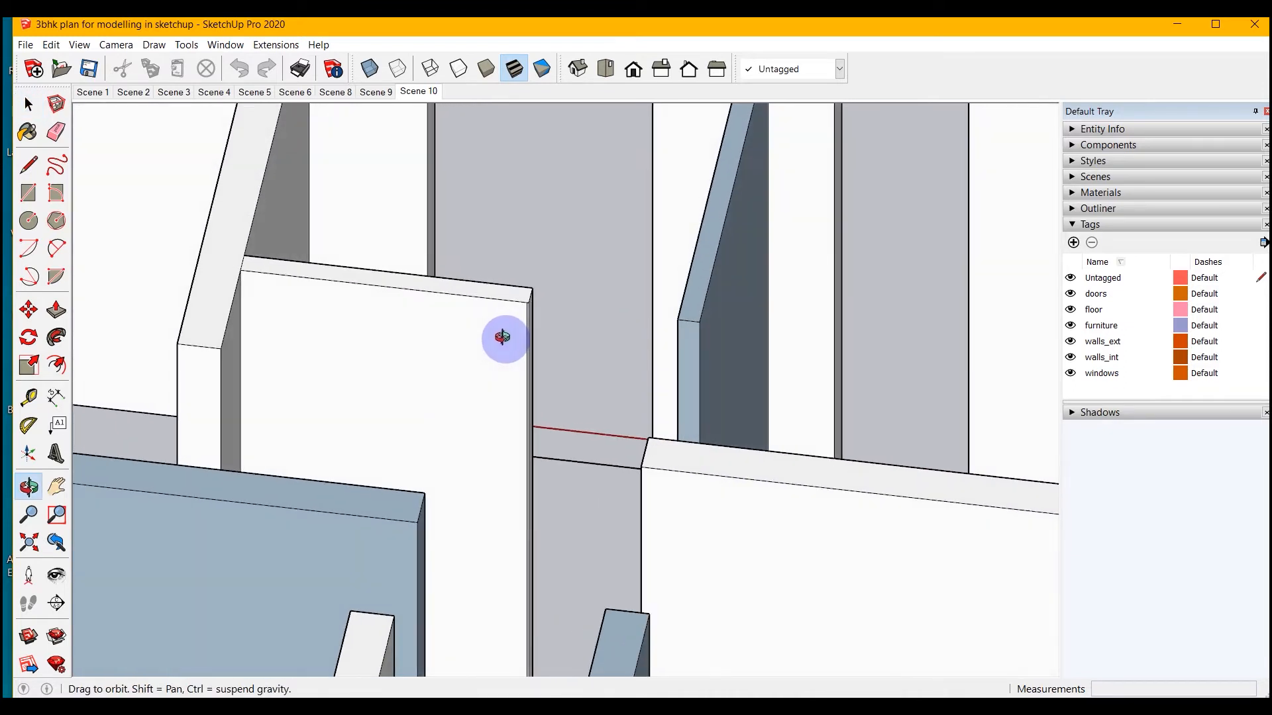
{"action": "scroll", "coordinate": [533, 317], "scroll_direction": "up", "scroll_amount": 5}
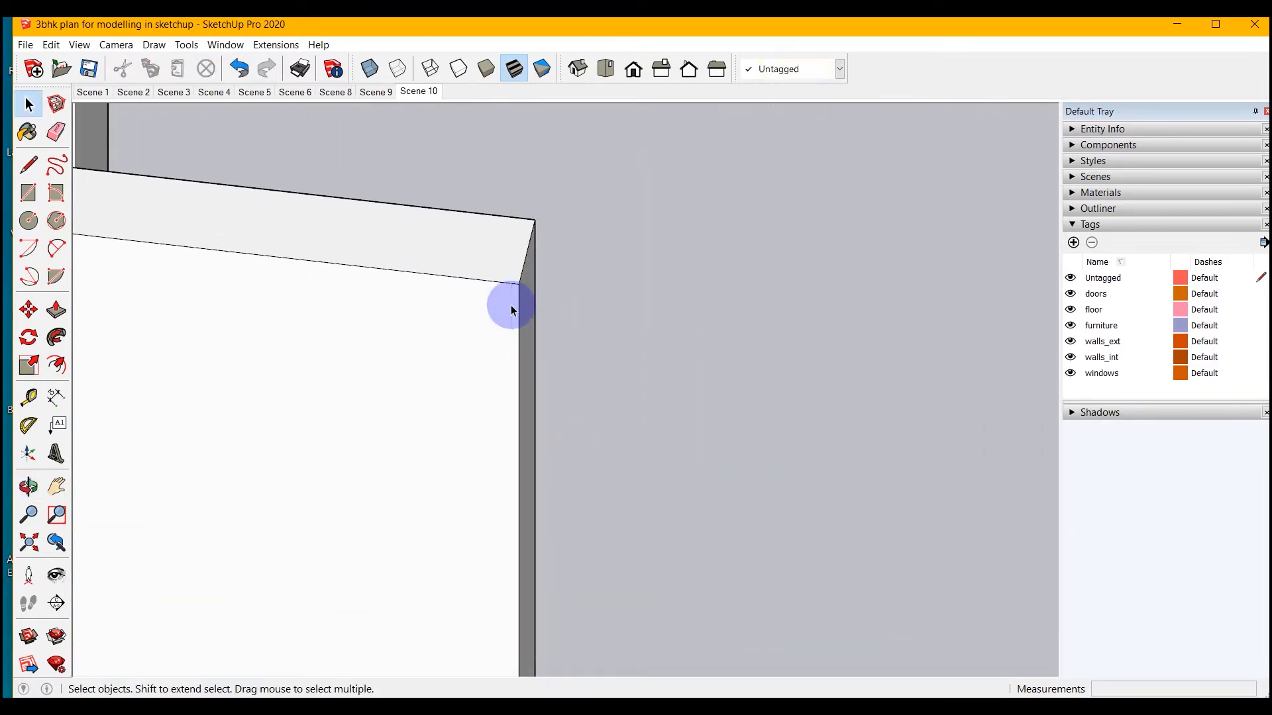
{"action": "scroll", "coordinate": [501, 318], "scroll_direction": "down", "scroll_amount": 3}
{"action": "middle_click_drag", "start_coordinate": [468, 360], "coordinate": [509, 416]}
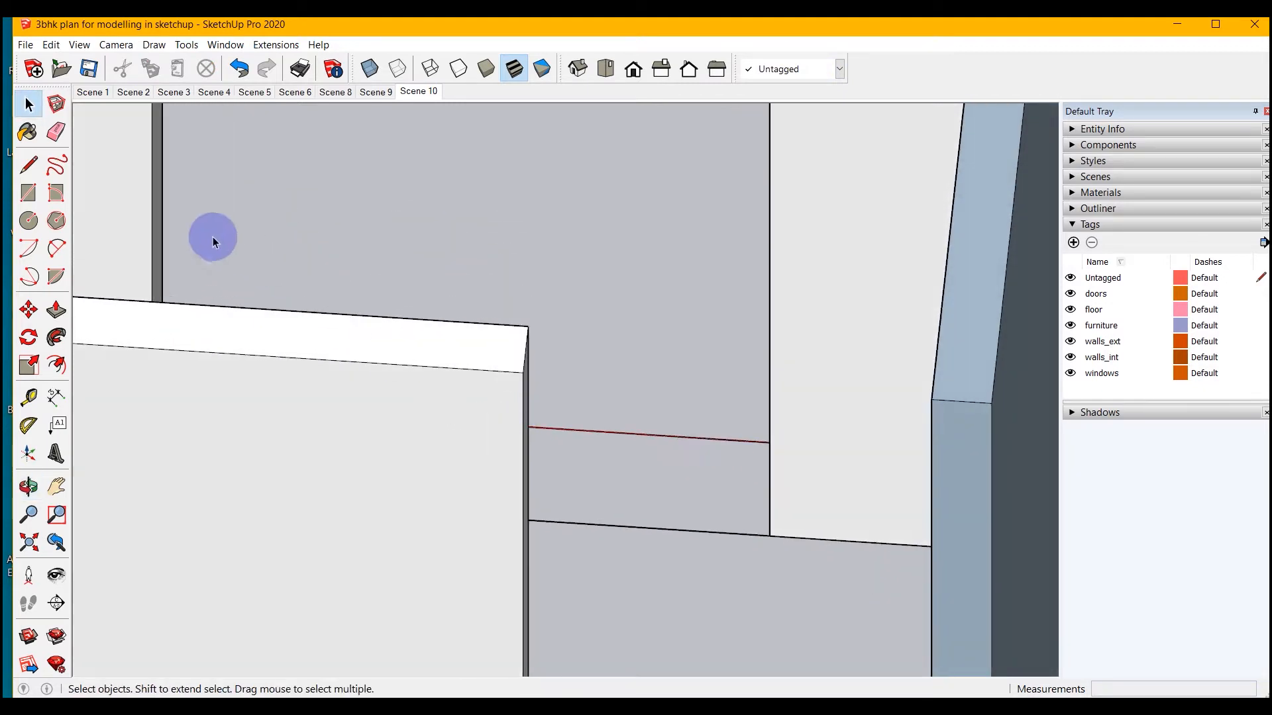
{"action": "left_click", "coordinate": [30, 168]}
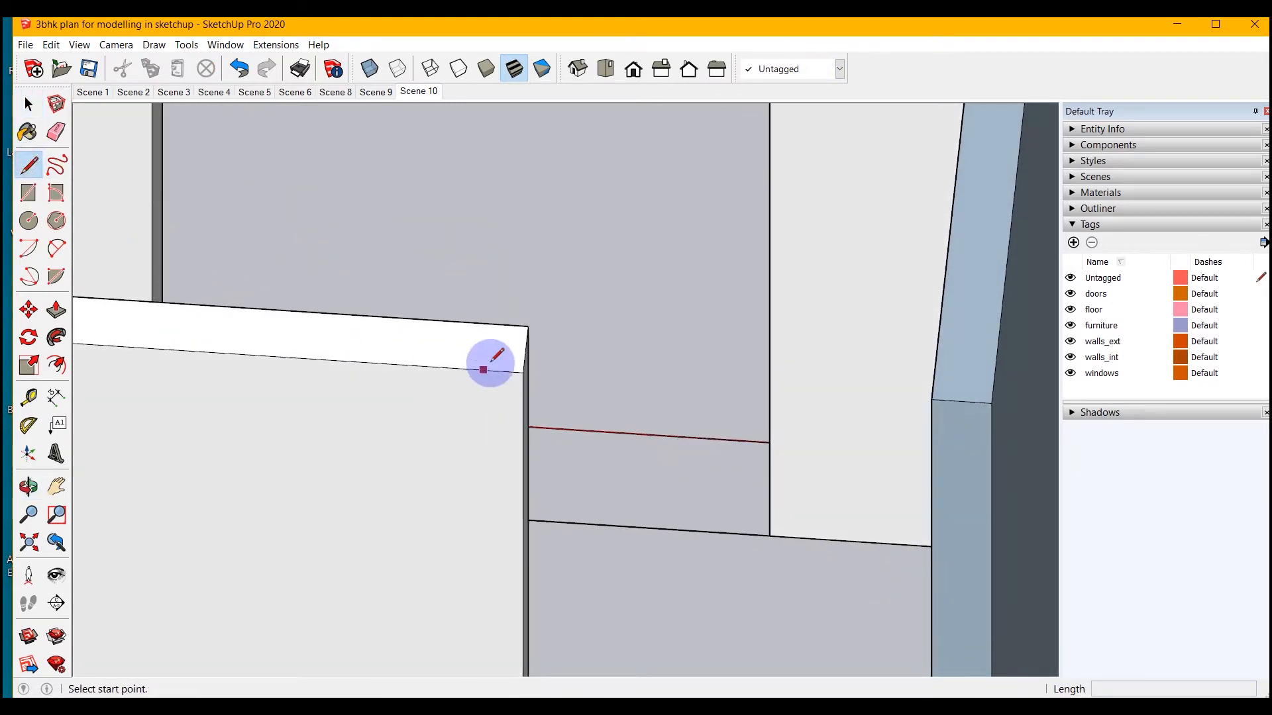
{"action": "left_click", "coordinate": [524, 372]}
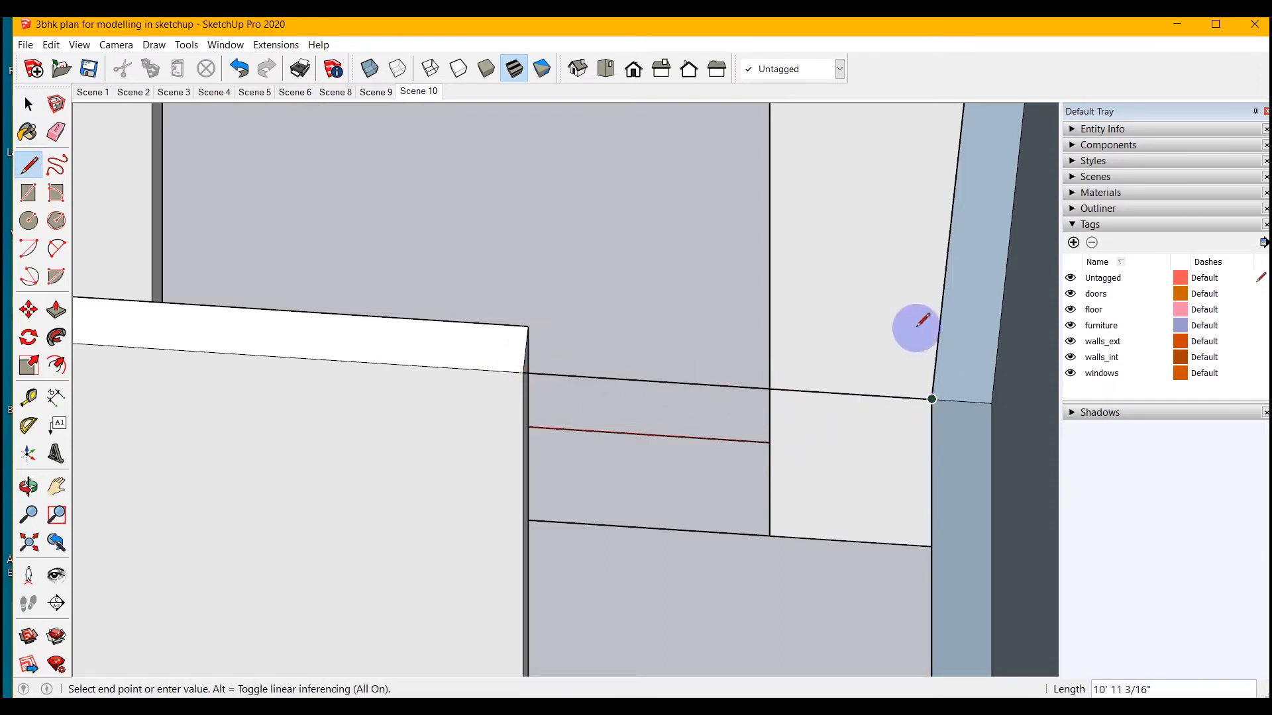
{"action": "key", "text": "space"}
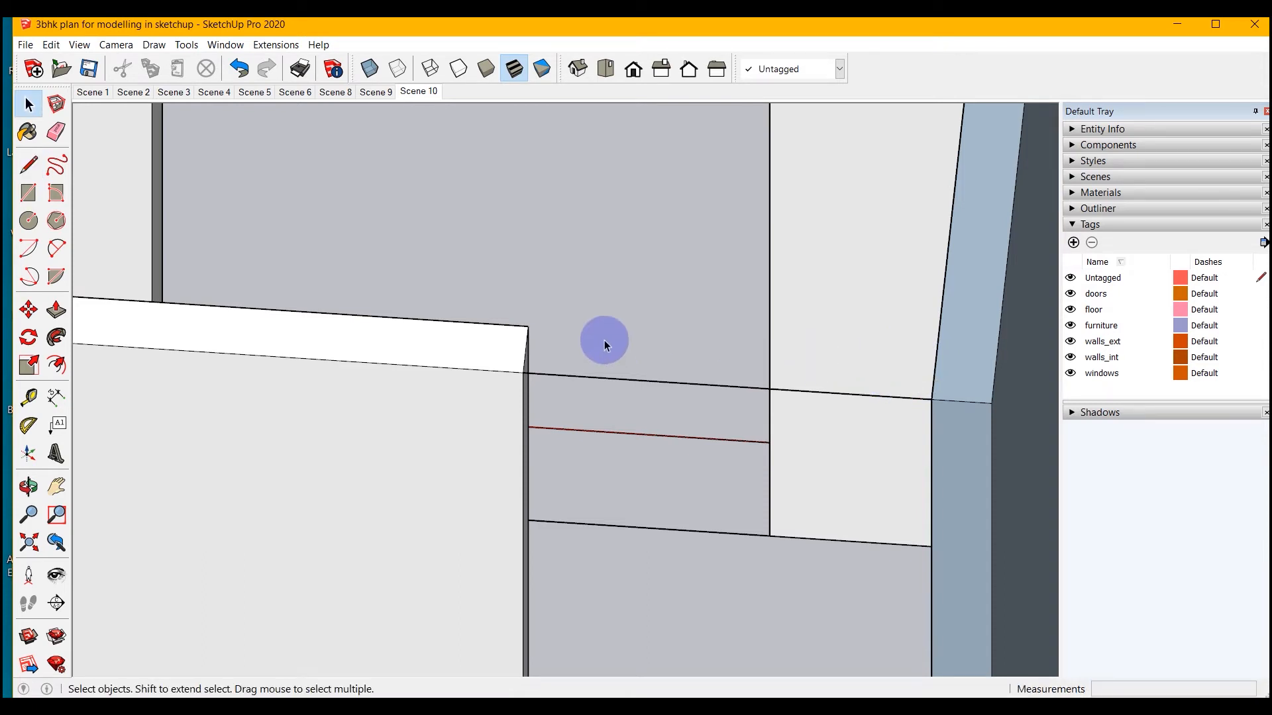
Draw a line joining the back top edges of the walls across the door opening, closing the top face
{"action": "key", "text": "l"}
{"action": "left_click", "coordinate": [528, 325]}
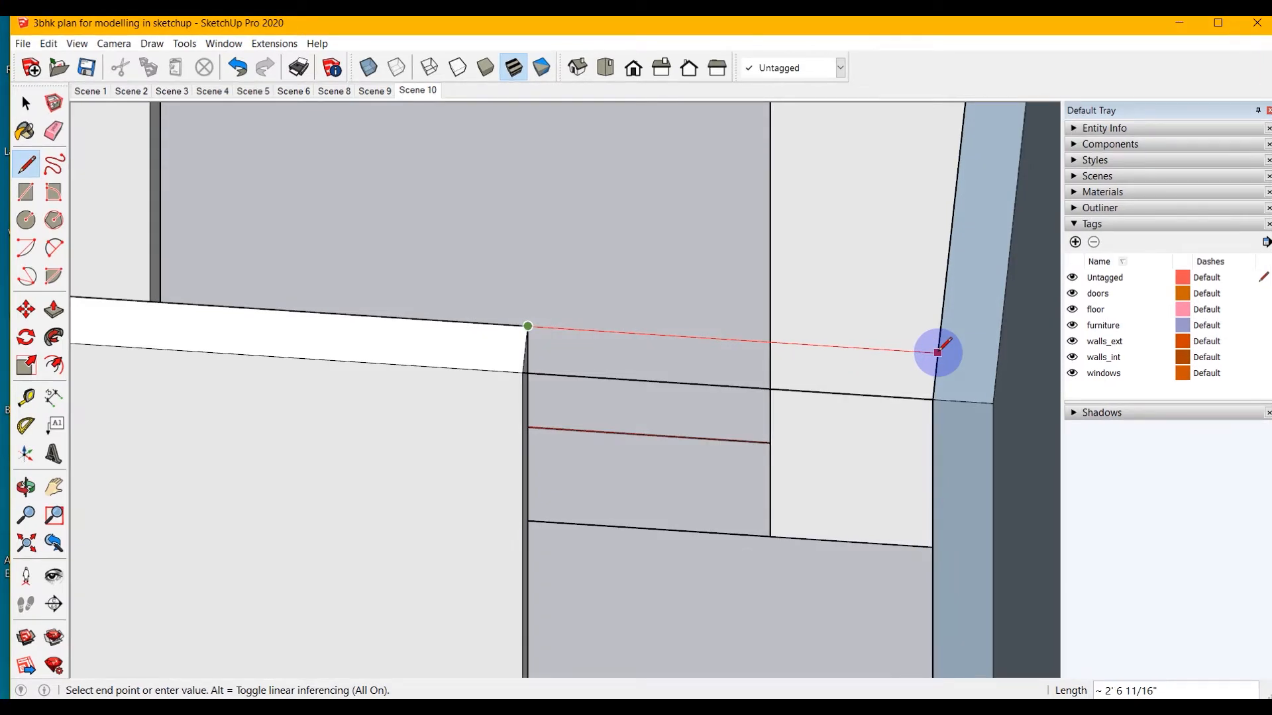
{"action": "left_click", "coordinate": [938, 352]}
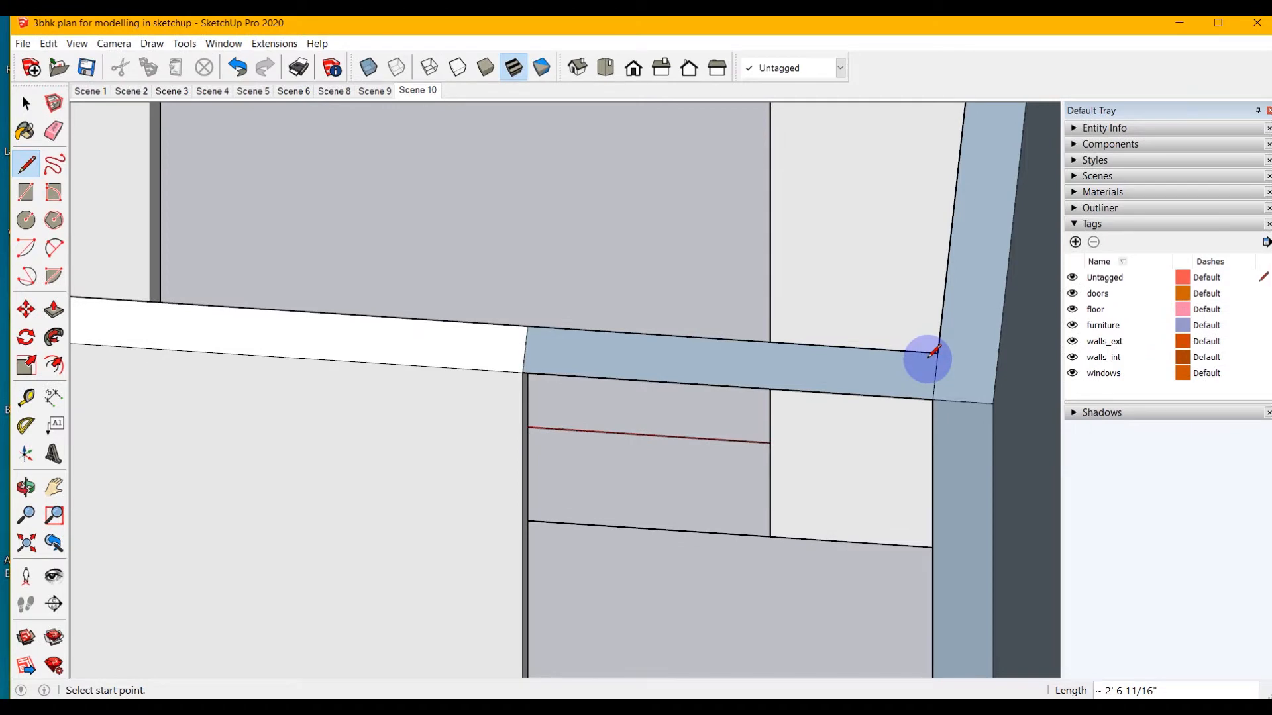
{"action": "mouse_move", "coordinate": [934, 351]}
{"action": "middle_mouse_down"}
{"action": "mouse_move", "coordinate": [861, 486]}
{"action": "mouse_move", "coordinate": [803, 312]}
{"action": "mouse_move", "coordinate": [841, 389]}
{"action": "middle_mouse_up"}
{"action": "key", "text": "space"}
Push/Pull the new strip above the door opening downward 2' to form the lintel
{"action": "middle_click_drag", "start_coordinate": [806, 440], "coordinate": [656, 669]}
{"action": "left_click", "coordinate": [56, 310]}
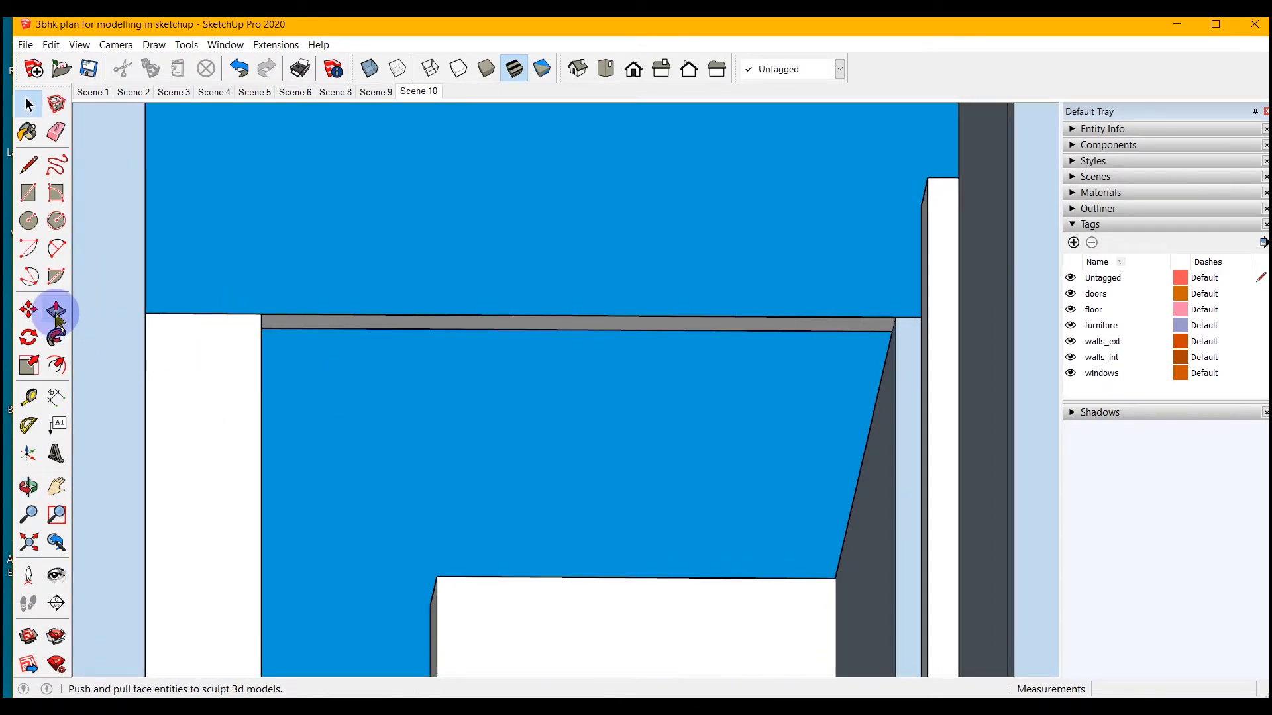
{"action": "left_click", "coordinate": [395, 334]}
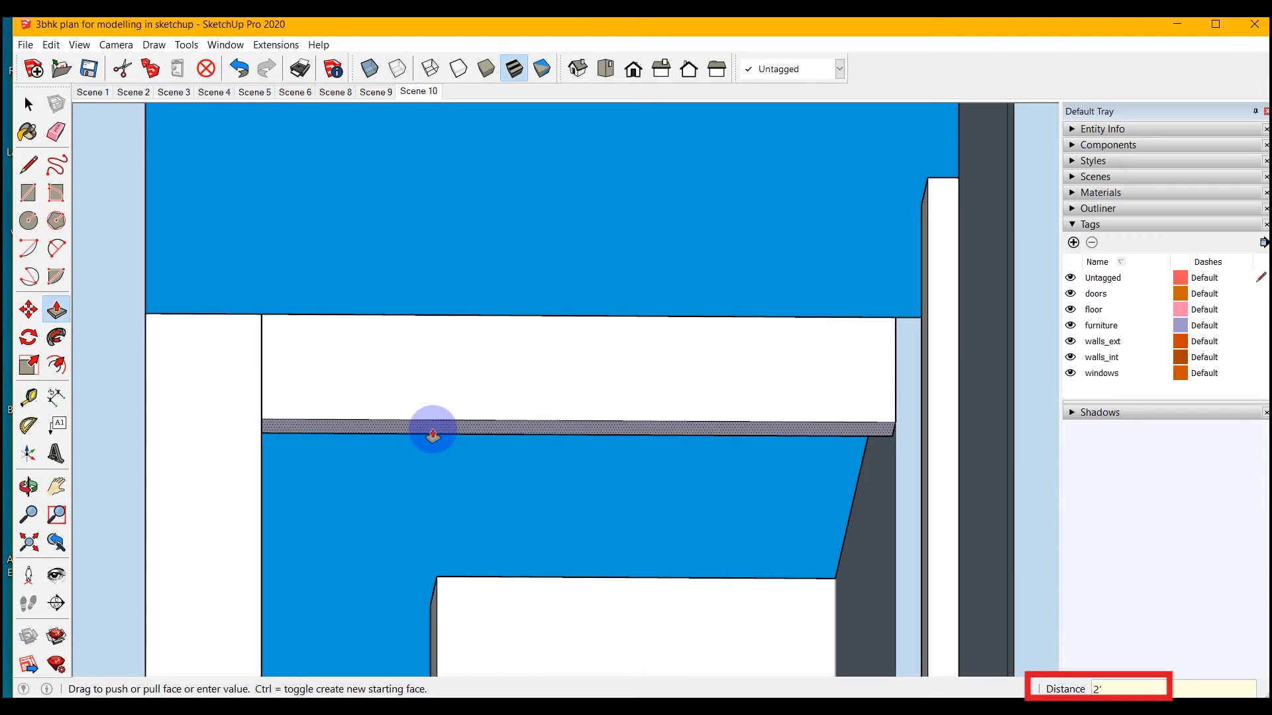
{"action": "key", "text": "Return"}
Delete the leftover seam edges between the door lintel and its wall on the top and both sides
{"action": "scroll", "coordinate": [446, 379], "scroll_direction": "down", "scroll_amount": 5}
{"action": "middle_click_drag", "start_coordinate": [476, 348], "coordinate": [381, 278]}
{"action": "scroll", "coordinate": [382, 288], "scroll_direction": "up", "scroll_amount": 3}
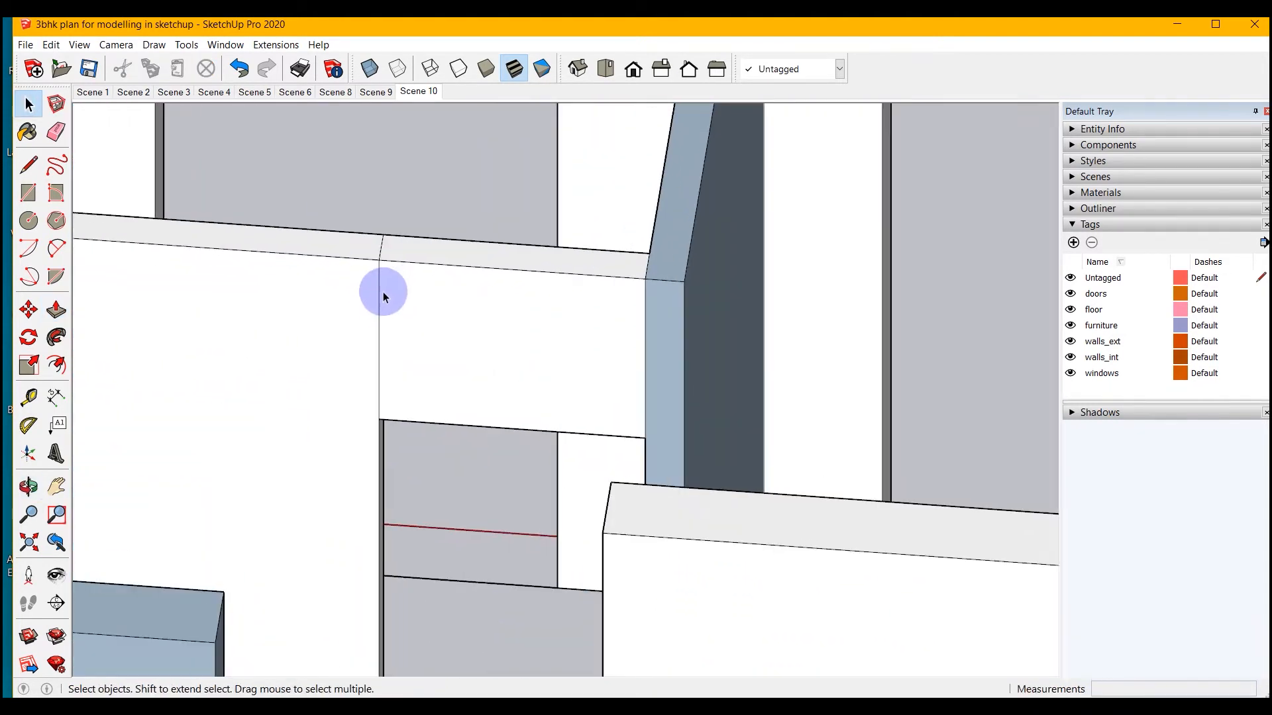
{"action": "key", "text": "Delete"}
{"action": "left_click", "coordinate": [381, 252]}
{"action": "key", "text": "Delete"}
{"action": "middle_click_drag", "start_coordinate": [449, 338], "coordinate": [459, 430]}
{"action": "scroll", "coordinate": [457, 318], "scroll_direction": "up", "scroll_amount": 6}
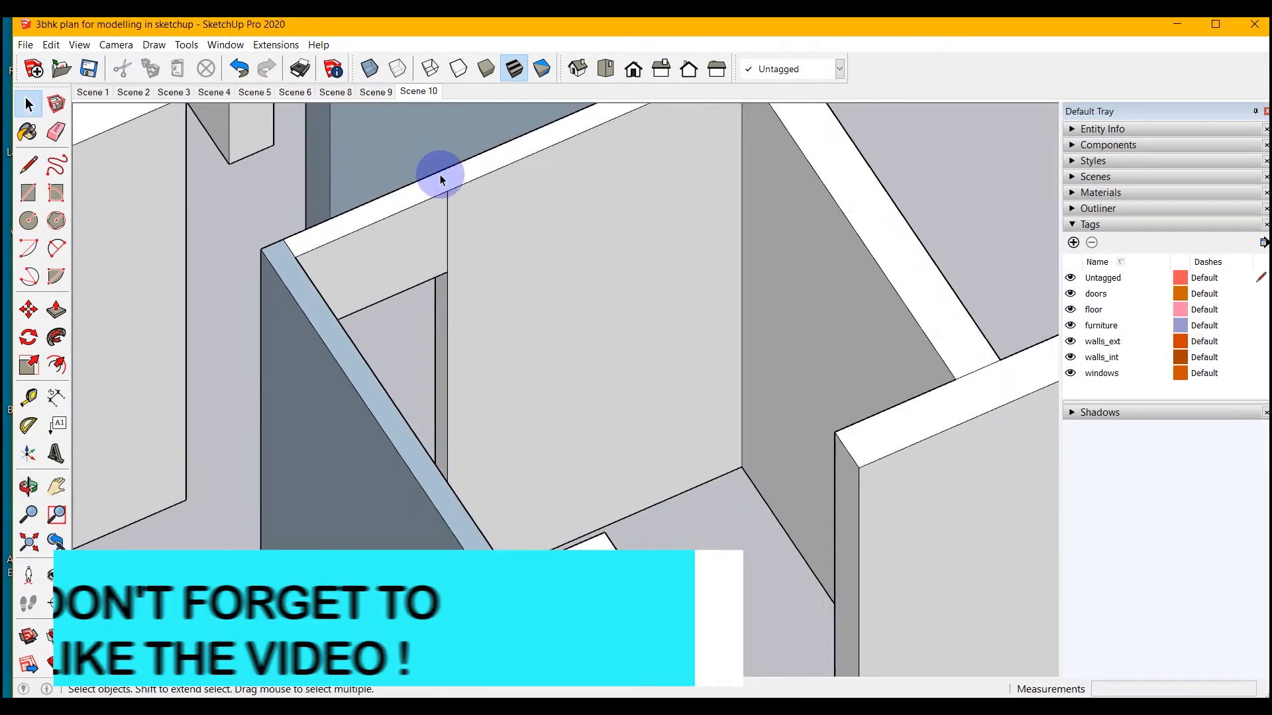
{"action": "left_click", "coordinate": [435, 236]}
{"action": "key", "text": "Delete"}
Draw a rectangle over the base of the exterior window opening and Push/Pull it up 2' as a sill wall
{"action": "scroll", "coordinate": [486, 321], "scroll_direction": "down", "scroll_amount": 8}
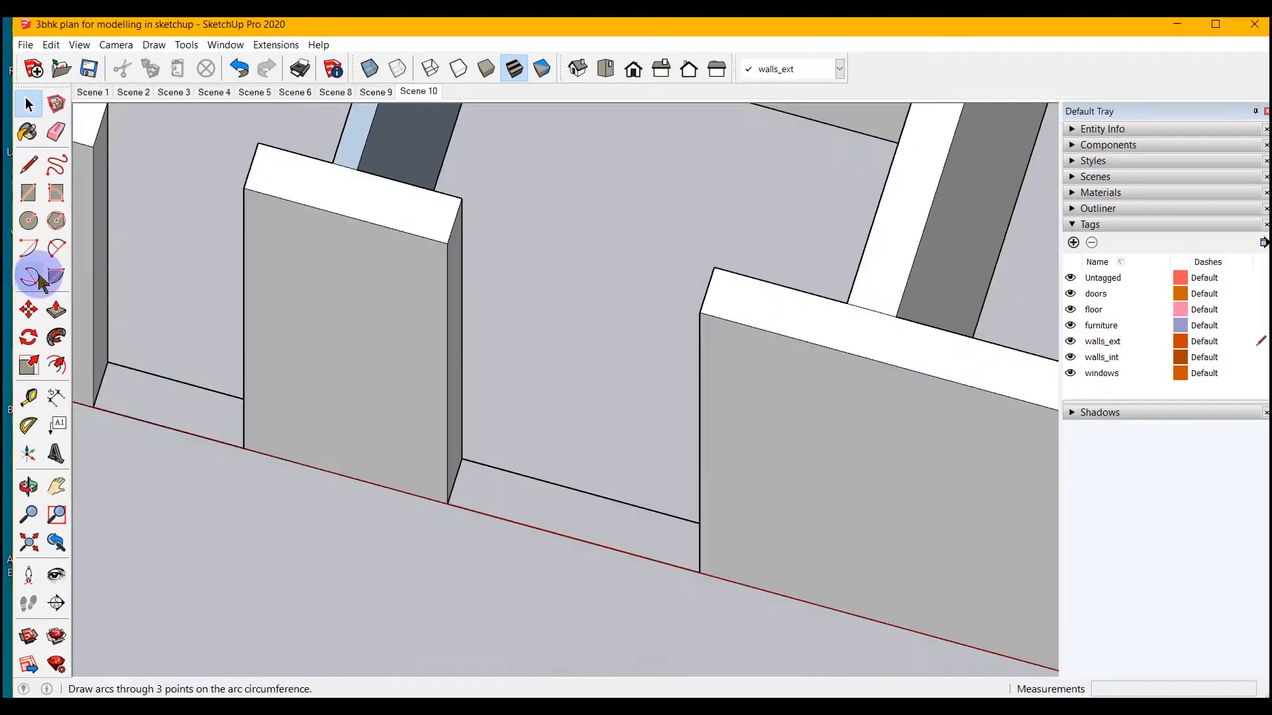
{"action": "left_click", "coordinate": [37, 194]}
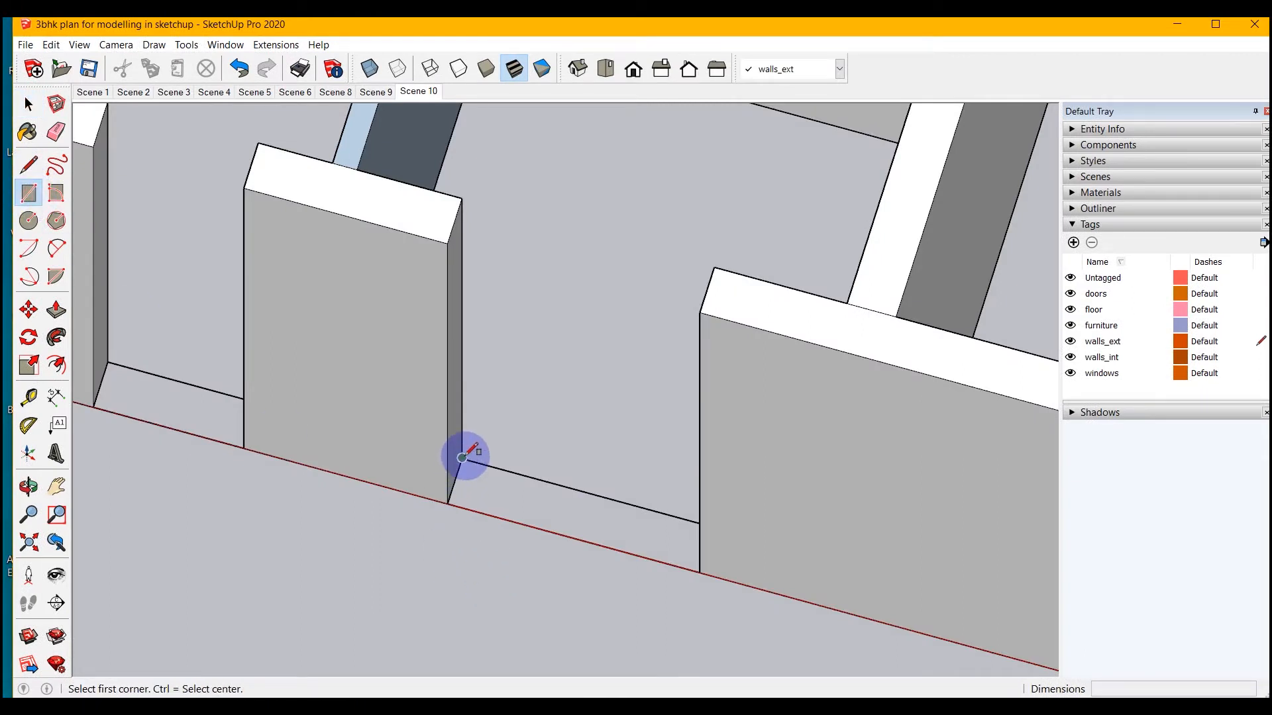
{"action": "left_click", "coordinate": [700, 571]}
{"action": "left_click", "coordinate": [30, 220]}
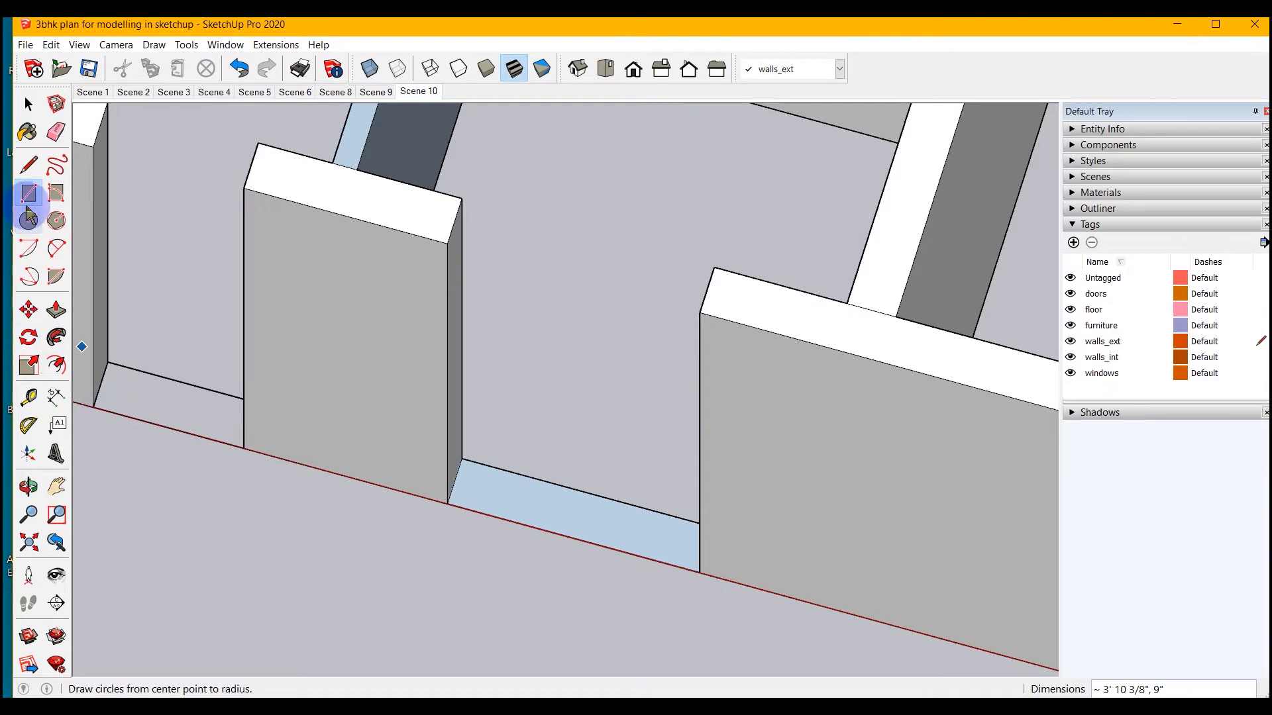
{"action": "left_click", "coordinate": [57, 311]}
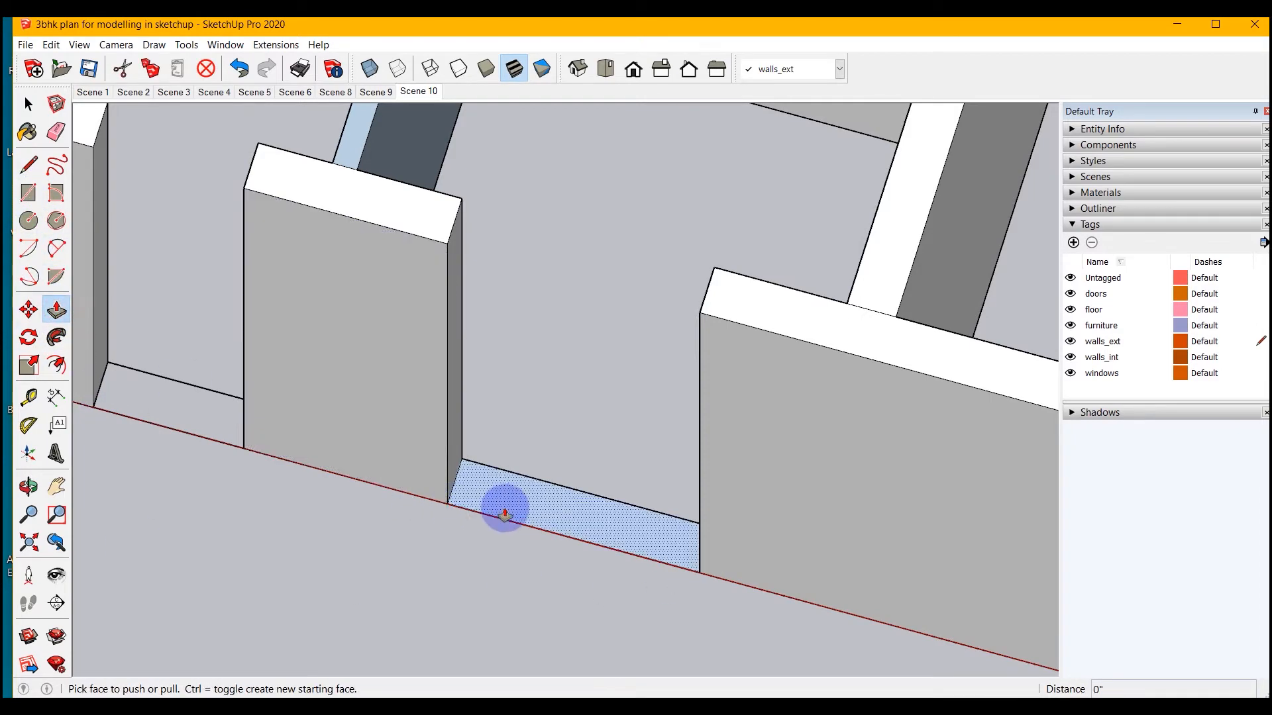
{"action": "left_click_drag", "start_coordinate": [505, 512], "coordinate": [503, 470]}
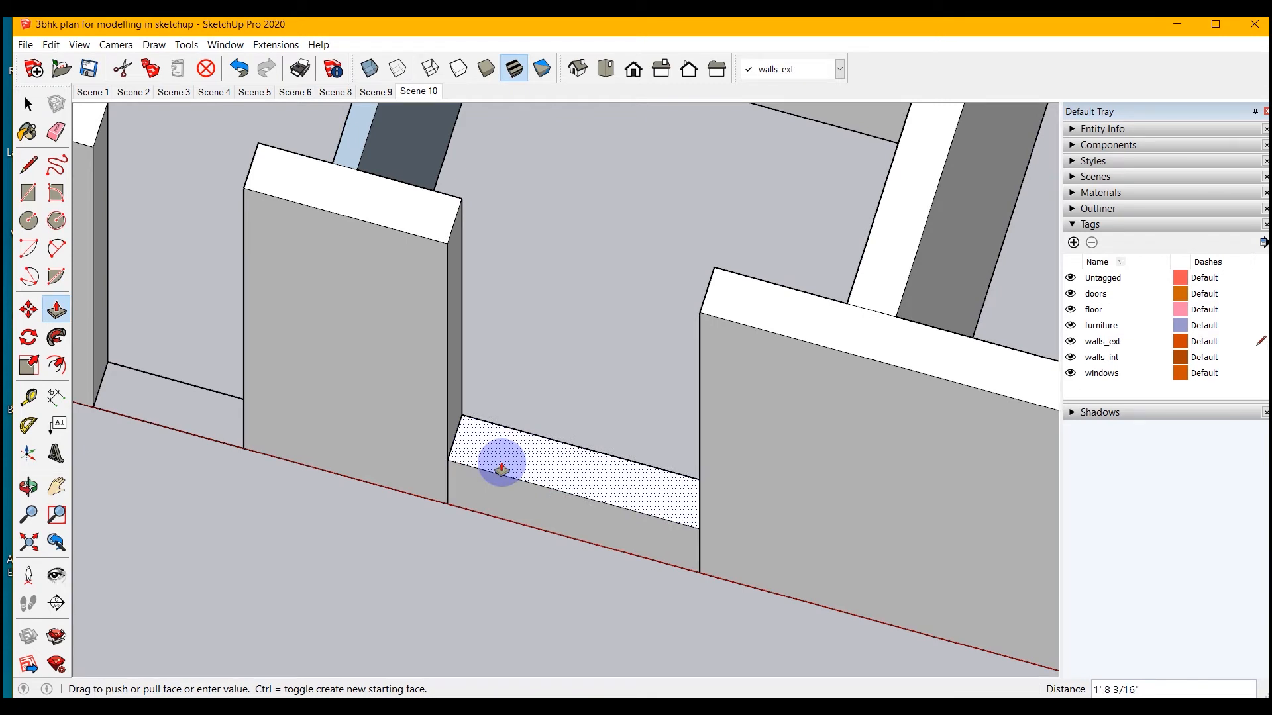
{"action": "key", "text": "Return"}
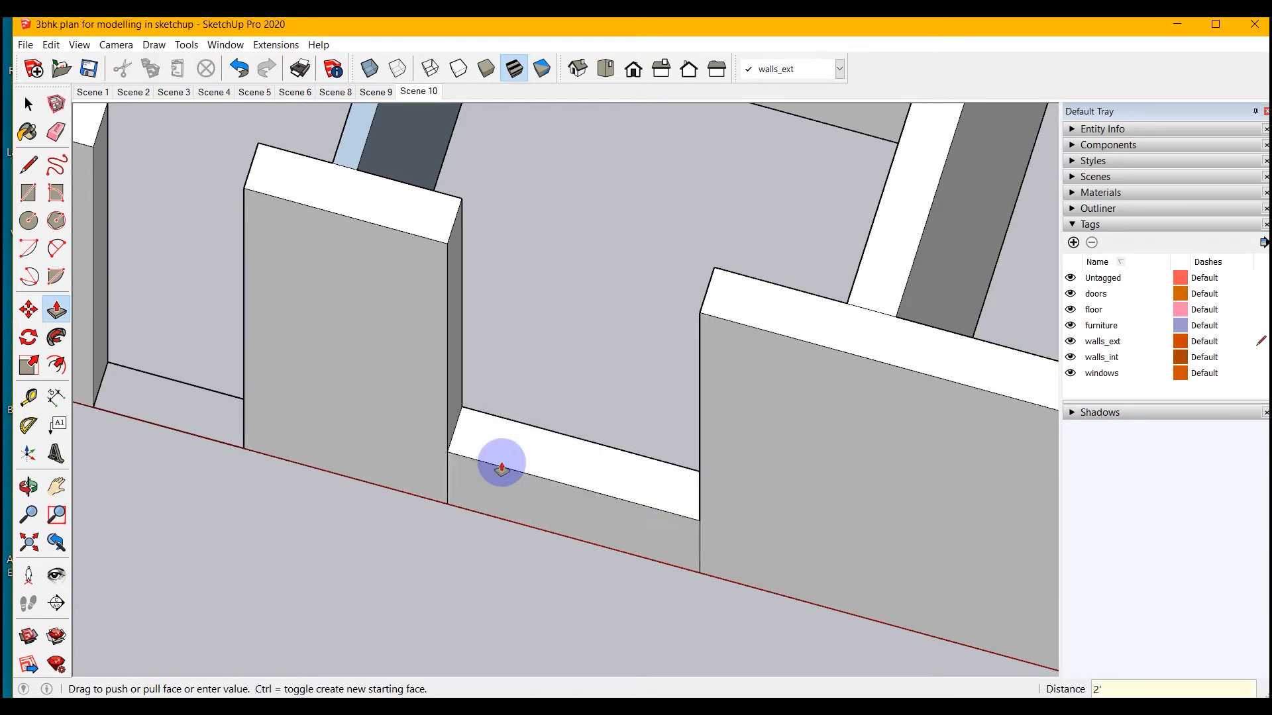
Draw a line across the outer top edge of the window opening and delete the surplus horizontal face over the room
{"action": "middle_click_drag", "start_coordinate": [593, 505], "coordinate": [602, 534]}
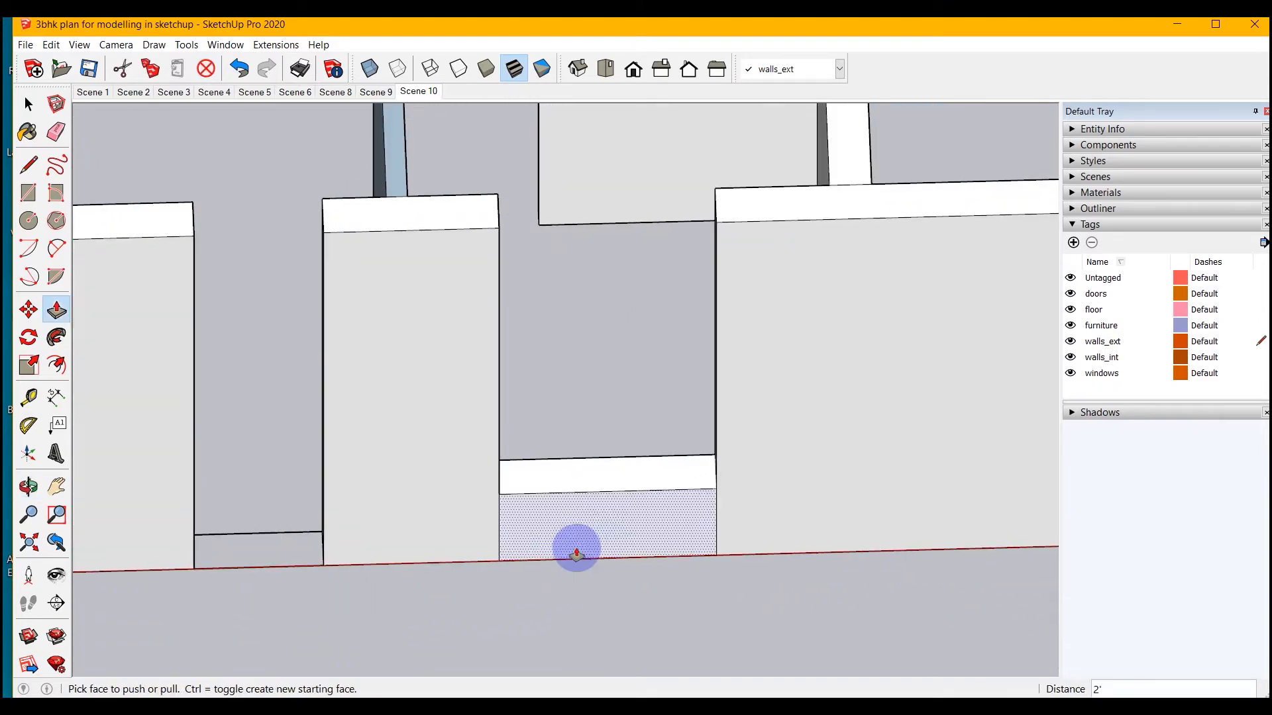
{"action": "left_click", "coordinate": [29, 165]}
{"action": "left_click", "coordinate": [499, 228]}
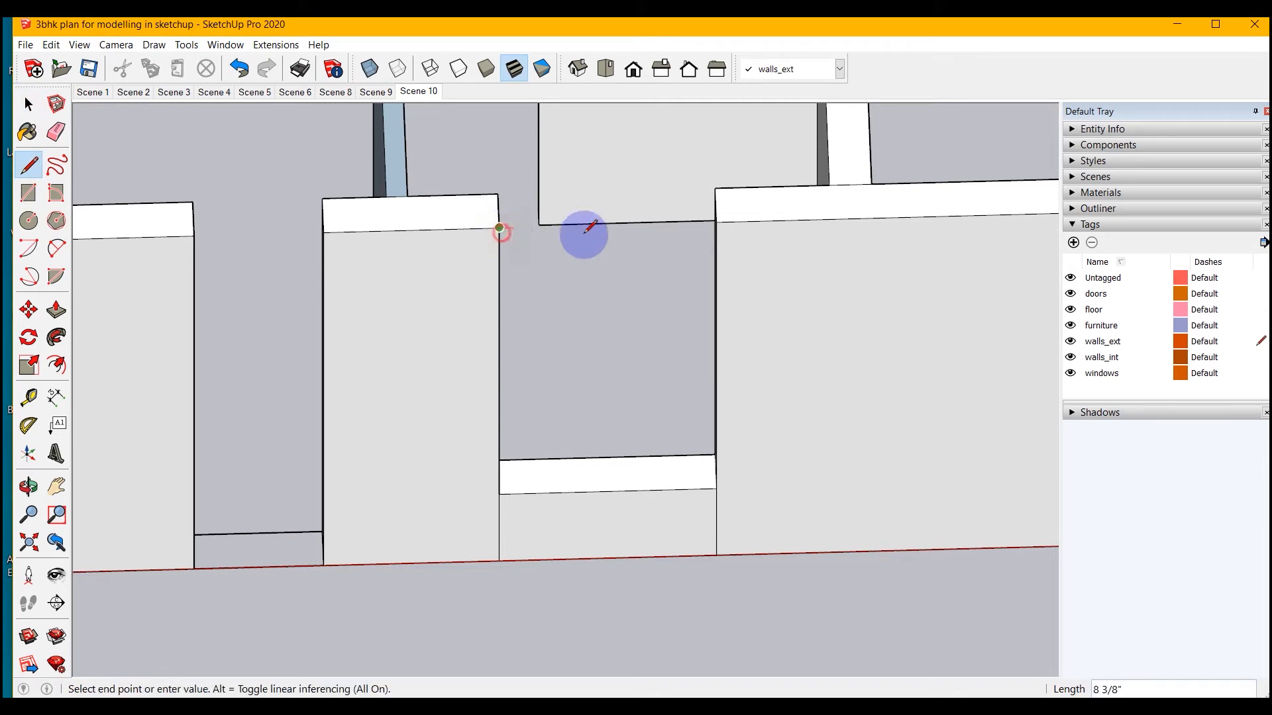
{"action": "left_click", "coordinate": [716, 222]}
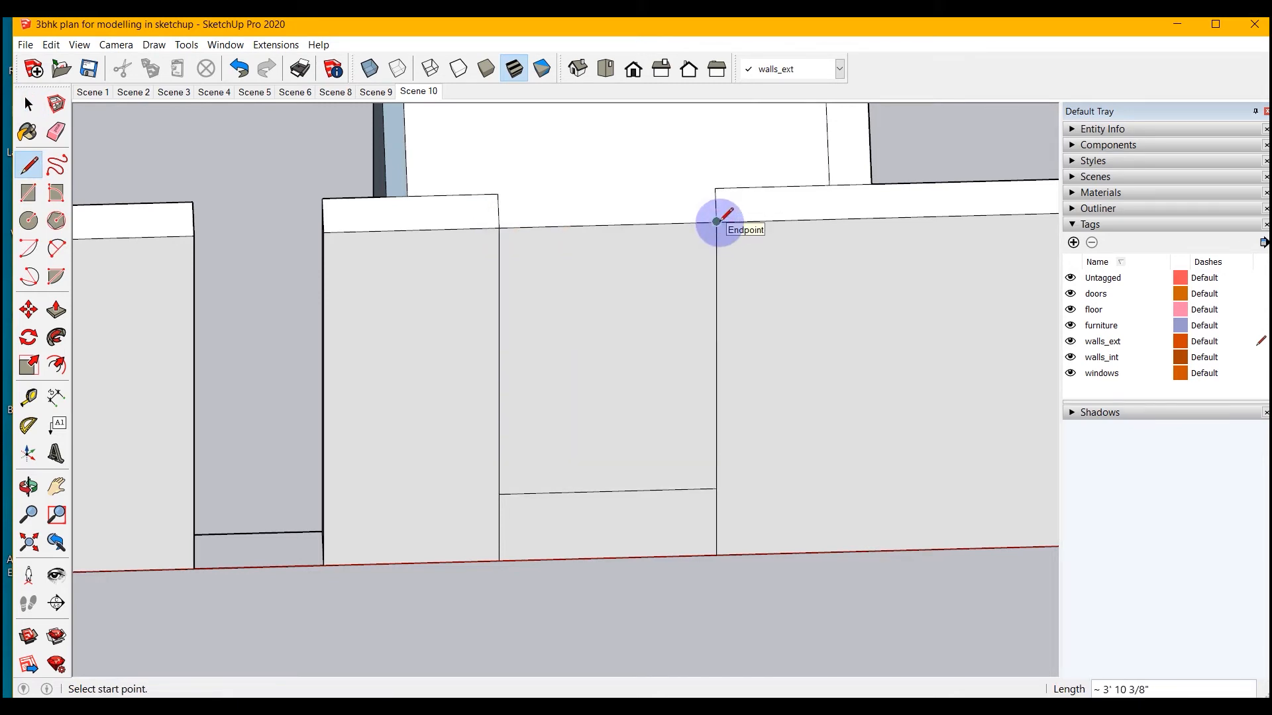
{"action": "key", "text": "space"}
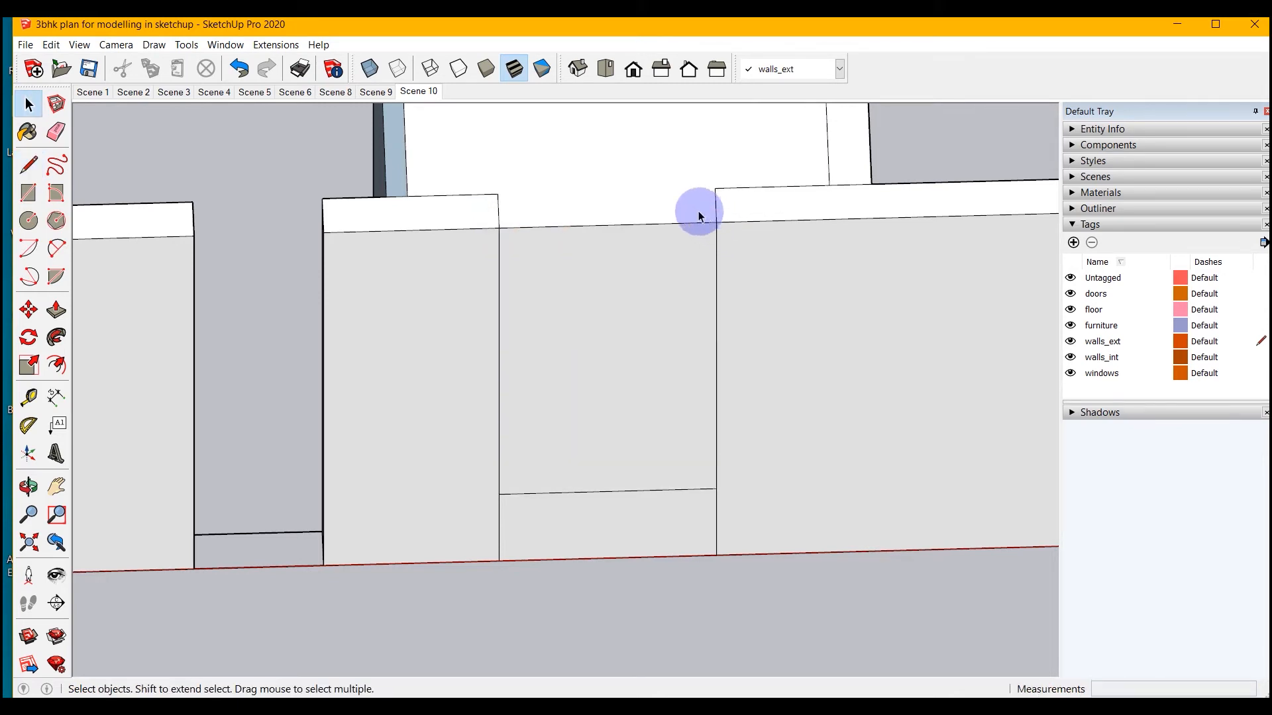
{"action": "left_click", "coordinate": [627, 184]}
{"action": "key", "text": "Delete"}
Draw a line across the inner top edge of the window opening, joining the back top corners of both walls
{"action": "mouse_move", "coordinate": [619, 214]}
{"action": "middle_mouse_down"}
{"action": "mouse_move", "coordinate": [673, 421]}
{"action": "mouse_move", "coordinate": [570, 502]}
{"action": "middle_mouse_up"}
{"action": "scroll", "coordinate": [564, 381], "scroll_direction": "up", "scroll_amount": 2}
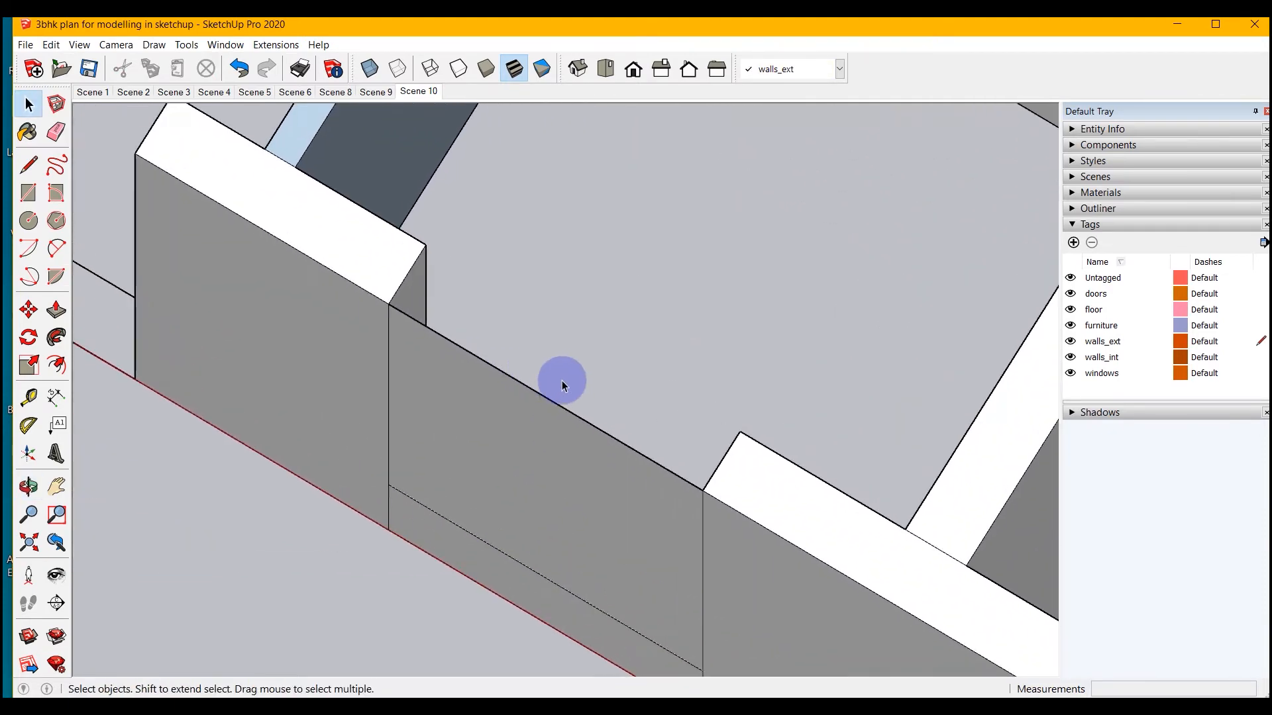
{"action": "left_click", "coordinate": [25, 173]}
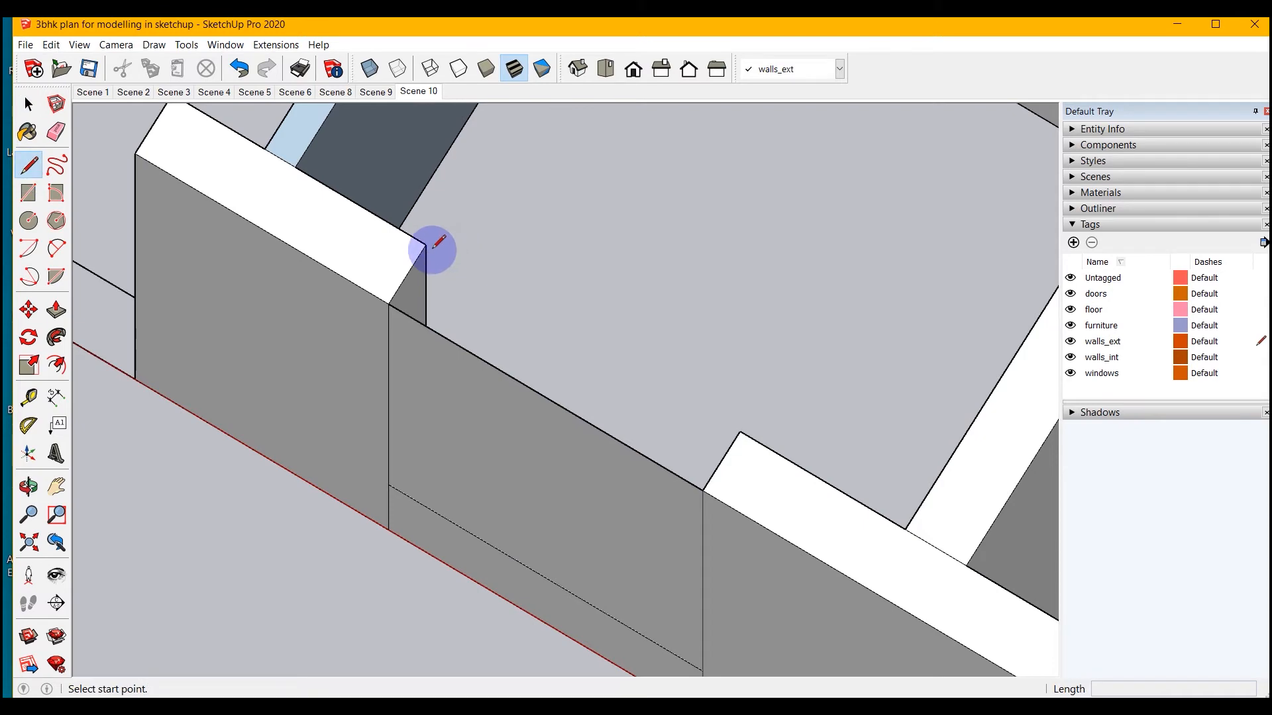
{"action": "left_click", "coordinate": [426, 244]}
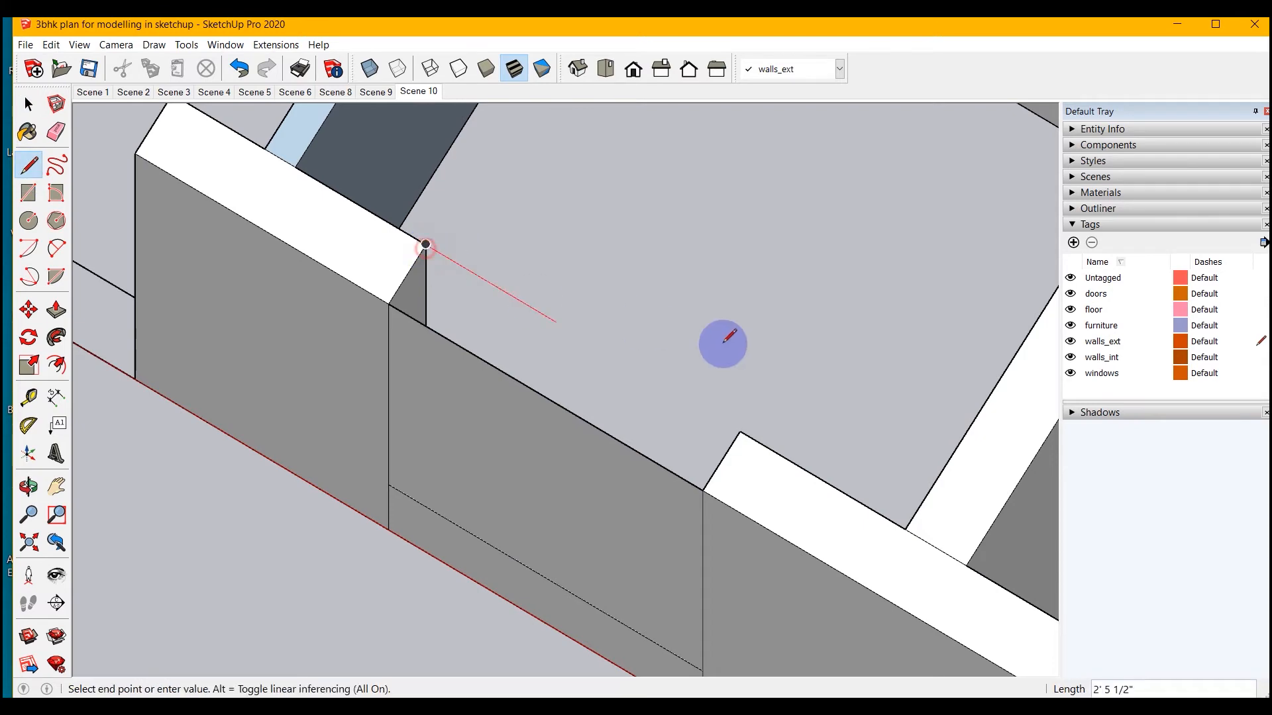
{"action": "left_click", "coordinate": [740, 431]}
Delete the surplus horizontal face over the room and the vertical face covering the window opening
{"action": "key", "text": "space"}
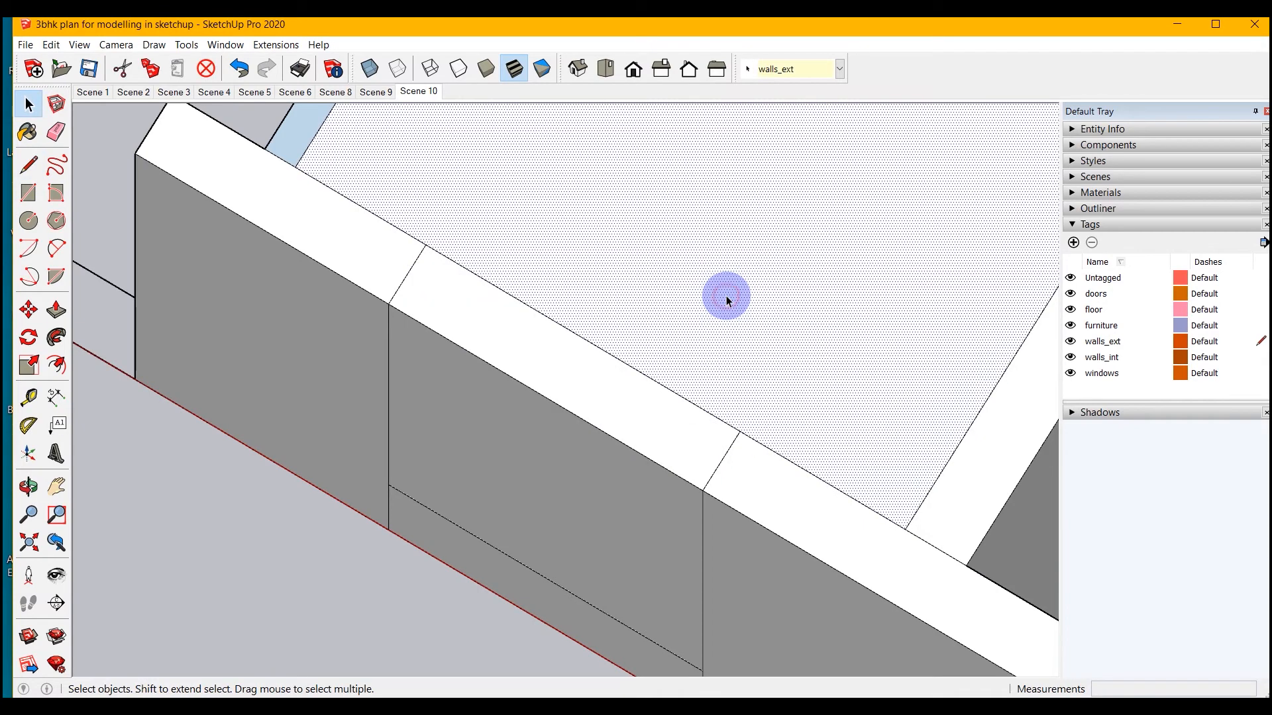
{"action": "mouse_move", "coordinate": [725, 296]}
{"action": "middle_mouse_down"}
{"action": "mouse_move", "coordinate": [782, 415]}
{"action": "mouse_move", "coordinate": [199, 347]}
{"action": "middle_mouse_up"}
{"action": "left_click", "coordinate": [426, 349]}
Push/Pull the underside of the strip above the window opening downward 2' to form the lintel
{"action": "middle_click_drag", "start_coordinate": [400, 361], "coordinate": [673, 167]}
{"action": "scroll", "coordinate": [656, 206], "scroll_direction": "up", "scroll_amount": 5}
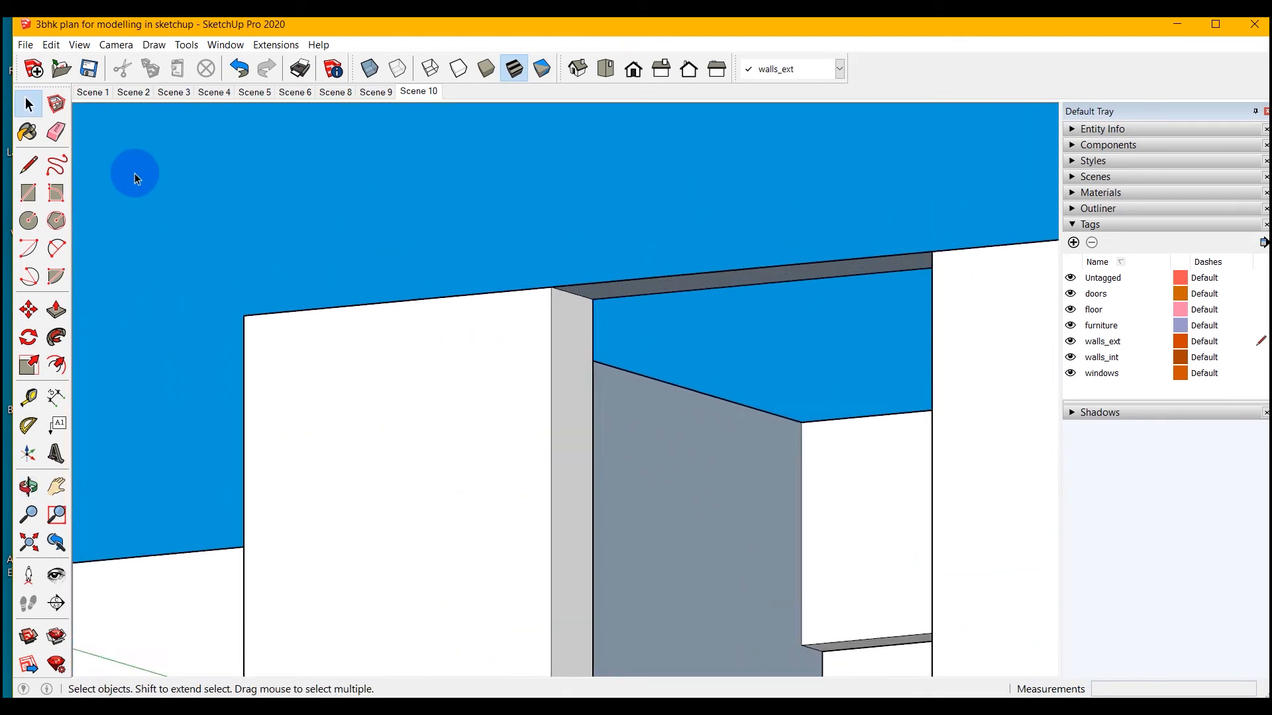
{"action": "left_click", "coordinate": [56, 310]}
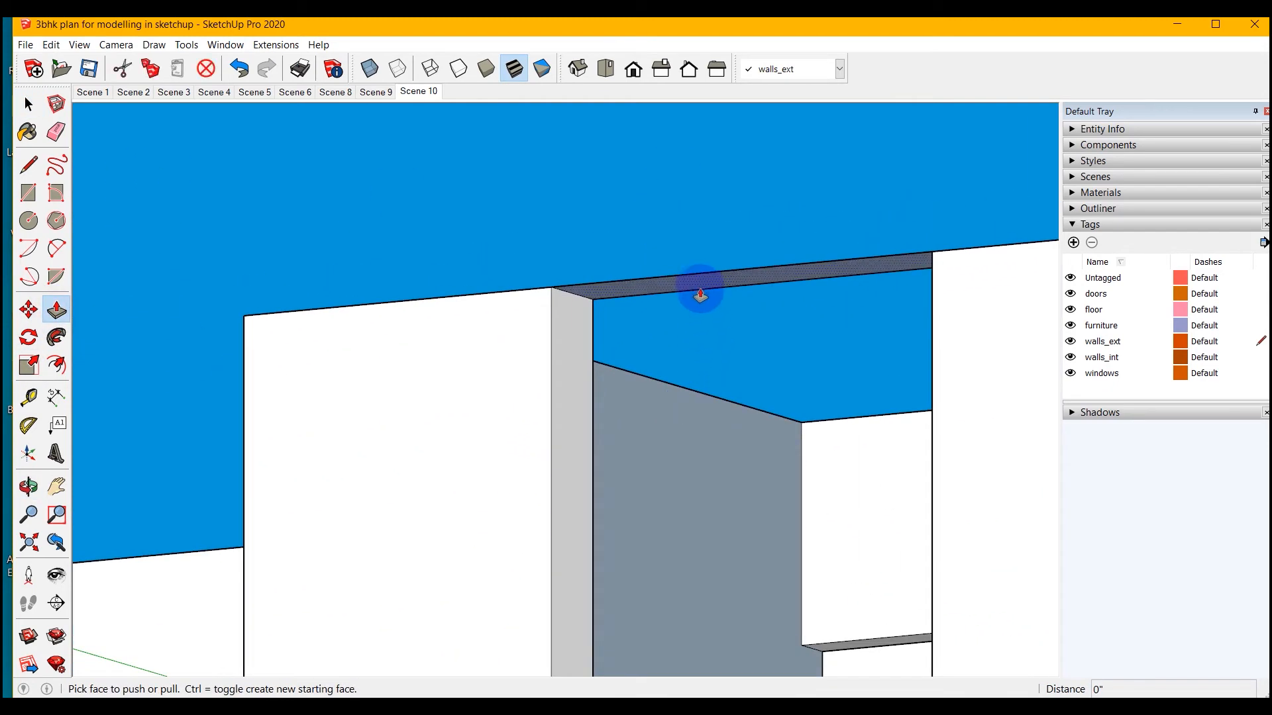
{"action": "left_click_drag", "start_coordinate": [698, 286], "coordinate": [730, 414]}
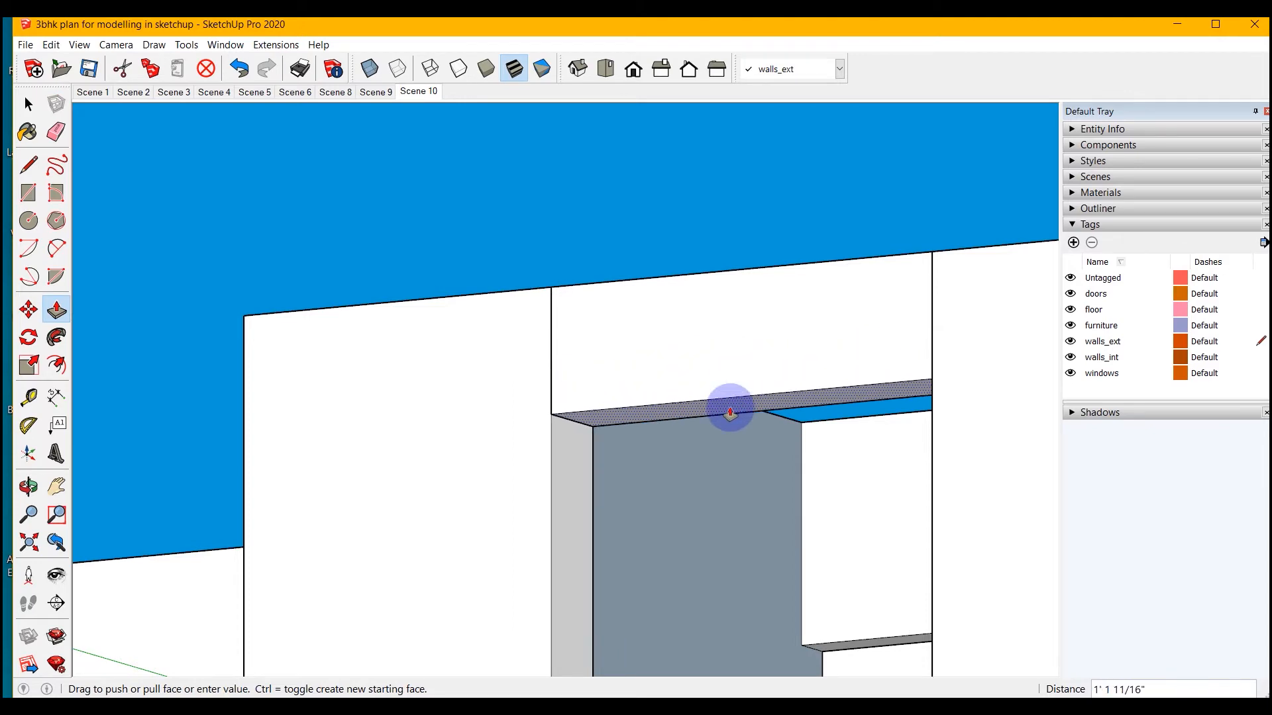
{"action": "type", "text": "2'"}
{"action": "key", "text": "Return"}
Delete the leftover seam edges where the window's lintel and sill meet the exterior wall
{"action": "scroll", "coordinate": [694, 351], "scroll_direction": "down", "scroll_amount": 3}
{"action": "middle_click_drag", "start_coordinate": [693, 344], "coordinate": [738, 445]}
{"action": "scroll", "coordinate": [738, 446], "scroll_direction": "down", "scroll_amount": 5}
{"action": "scroll", "coordinate": [738, 438], "scroll_direction": "up", "scroll_amount": 6}
{"action": "key", "text": "space"}
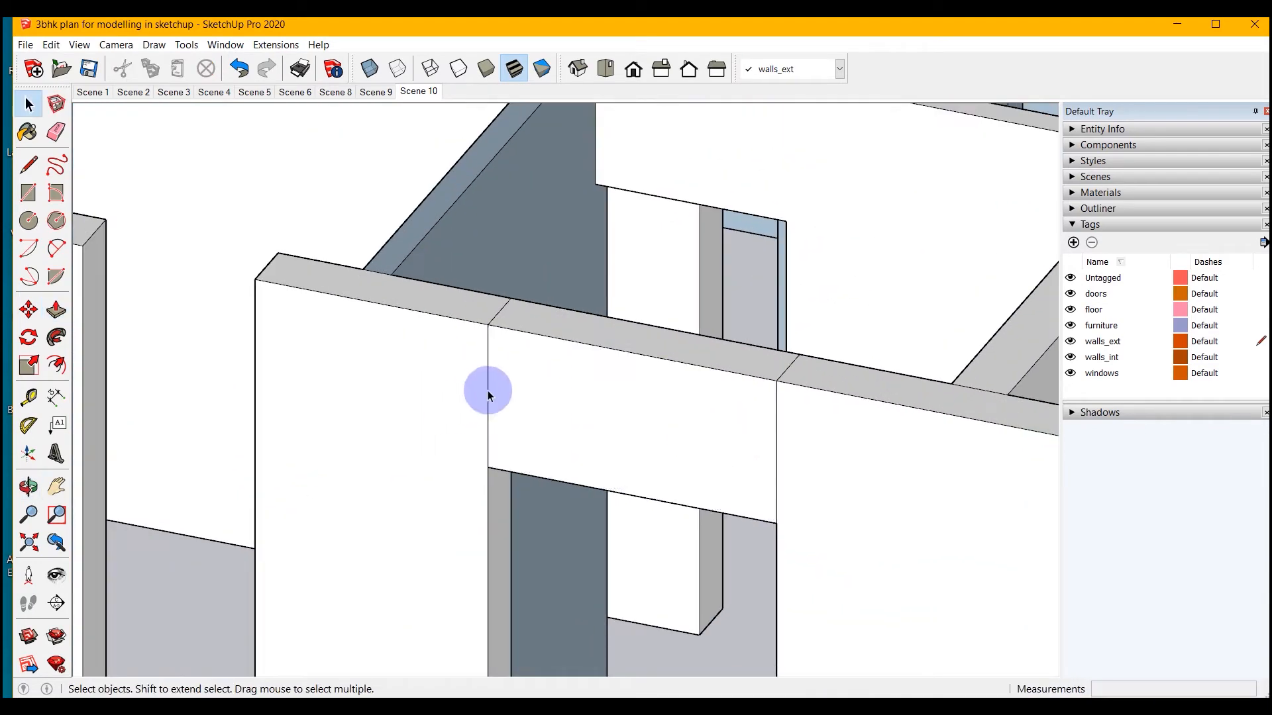
{"action": "middle_click_drag", "start_coordinate": [784, 373], "coordinate": [329, 420]}
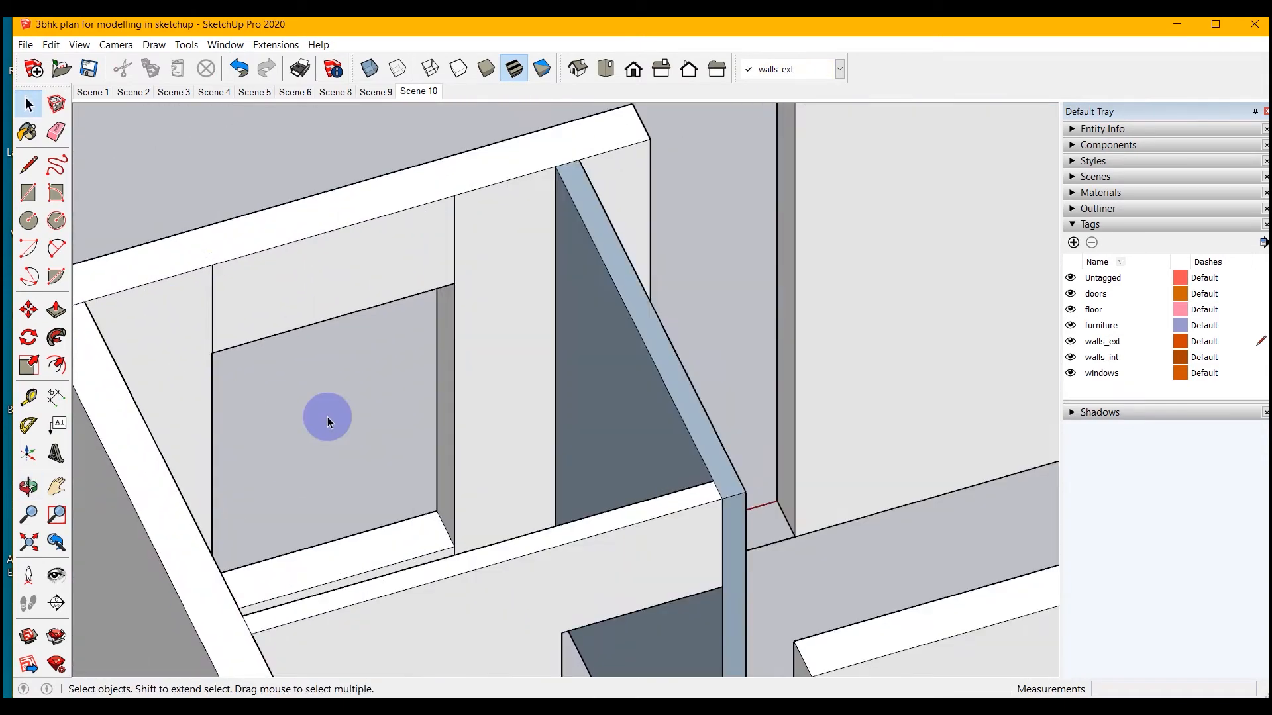
{"action": "scroll", "coordinate": [209, 319], "scroll_direction": "up", "scroll_amount": 3}
{"action": "scroll", "coordinate": [658, 443], "scroll_direction": "down", "scroll_amount": 4}
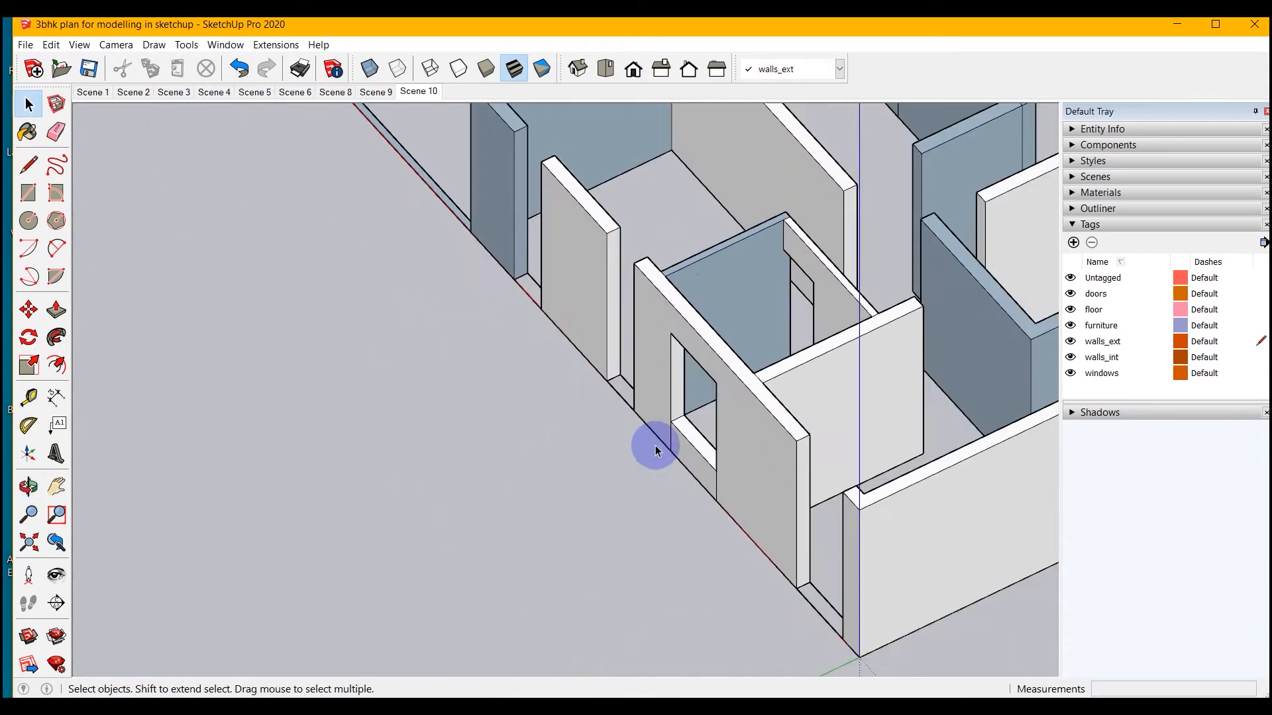
{"action": "scroll", "coordinate": [794, 472], "scroll_direction": "up", "scroll_amount": 5}
{"action": "key", "text": "Delete"}
{"action": "left_click", "coordinate": [512, 341]}
{"action": "key", "text": "Delete"}
{"action": "scroll", "coordinate": [583, 493], "scroll_direction": "down", "scroll_amount": 6}
{"action": "middle_click_drag", "start_coordinate": [583, 493], "coordinate": [21, 497]}
{"action": "middle_click_drag", "start_coordinate": [662, 490], "coordinate": [424, 450]}
{"action": "scroll", "coordinate": [766, 288], "scroll_direction": "up", "scroll_amount": 5}
{"action": "scroll", "coordinate": [766, 288], "scroll_direction": "up", "scroll_amount": 2}
{"action": "key", "text": "l"}
{"action": "left_click", "coordinate": [707, 397]}
{"action": "left_click", "coordinate": [913, 335]}
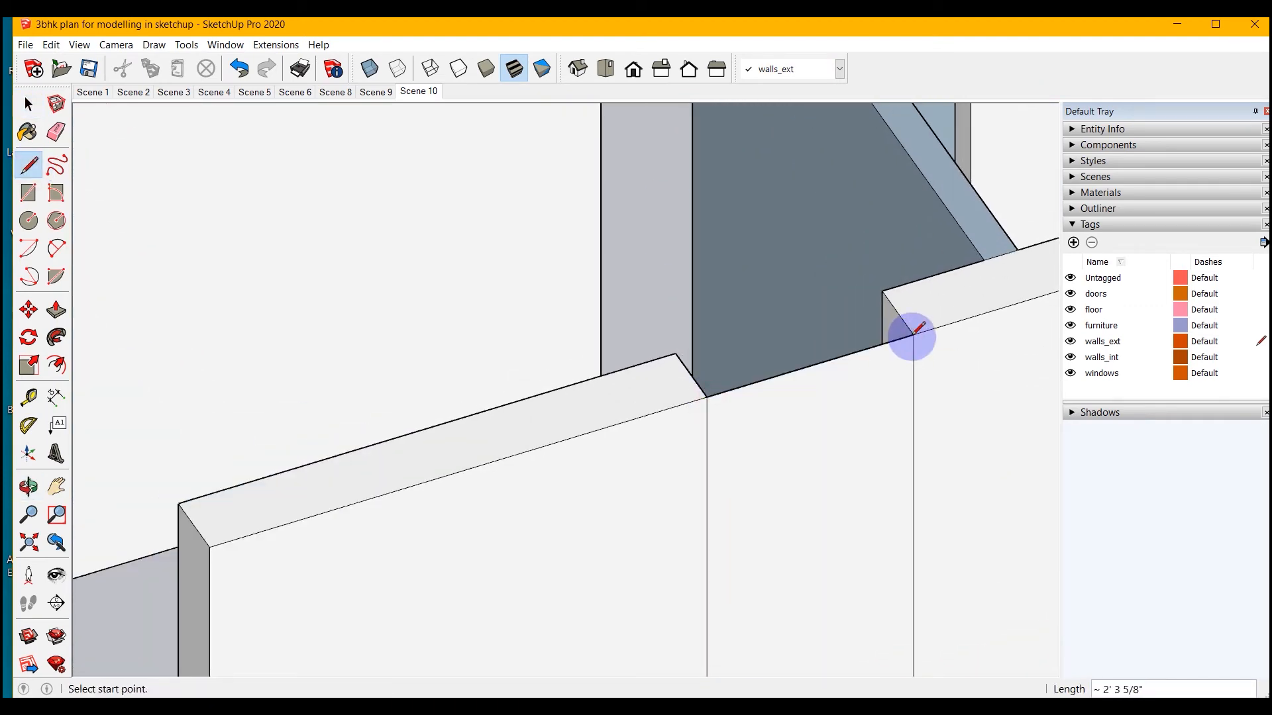
{"action": "left_click", "coordinate": [810, 366]}
{"action": "key", "text": "Delete"}
Draw a line across the base of the window opening and Push/Pull the strip up to the neighbouring window's sill level
{"action": "scroll", "coordinate": [795, 384], "scroll_direction": "down", "scroll_amount": 5}
{"action": "scroll", "coordinate": [693, 621], "scroll_direction": "up", "scroll_amount": 3}
{"action": "left_click", "coordinate": [28, 164]}
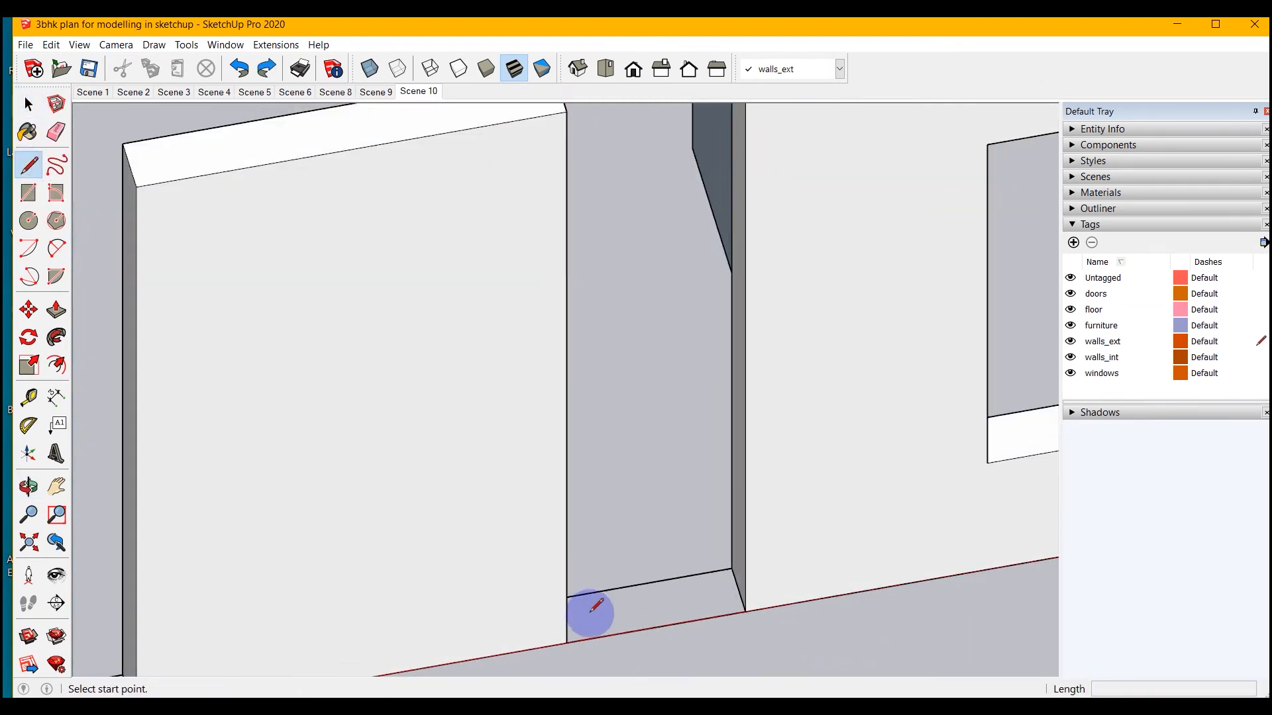
{"action": "left_click", "coordinate": [567, 642]}
{"action": "left_click", "coordinate": [746, 612]}
{"action": "left_click", "coordinate": [57, 310]}
{"action": "left_click", "coordinate": [679, 603]}
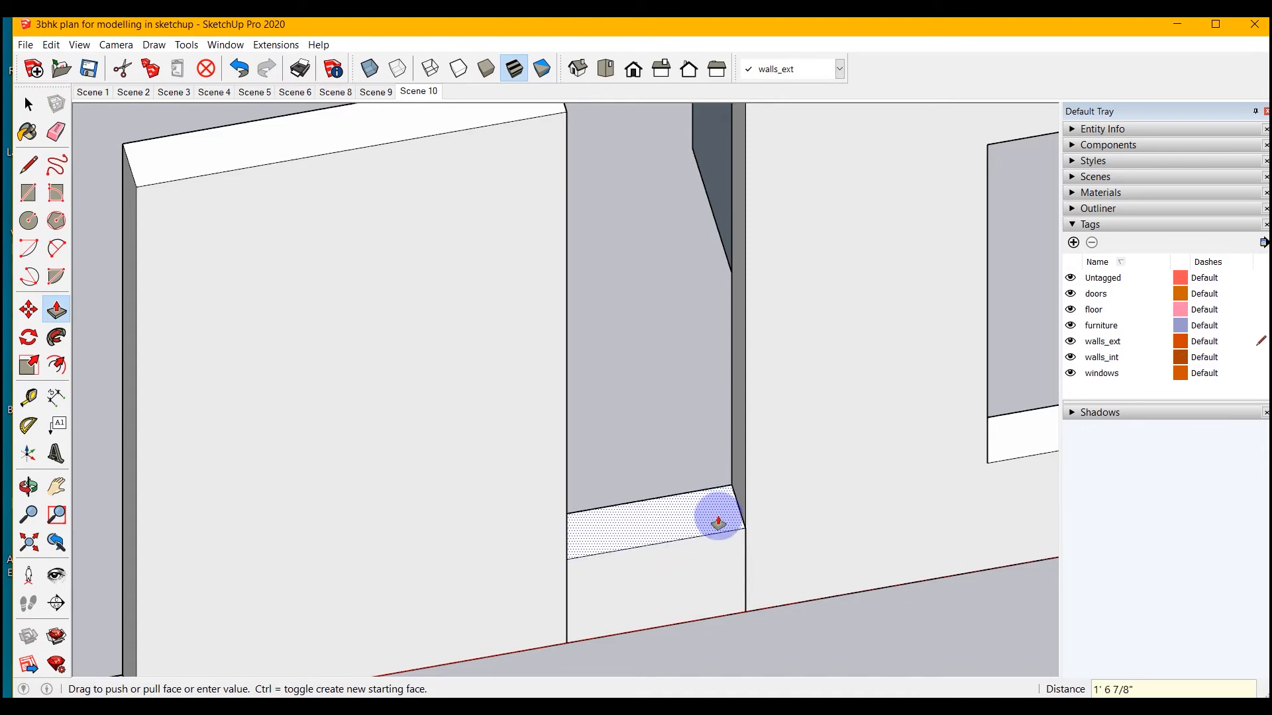
{"action": "left_click", "coordinate": [988, 463]}
Draw lines across the front and back top edges of the window opening, joining the top corners of both walls
{"action": "left_click", "coordinate": [29, 104]}
{"action": "scroll", "coordinate": [676, 577], "scroll_direction": "down", "scroll_amount": 2}
{"action": "middle_click_drag", "start_coordinate": [681, 559], "coordinate": [490, 563]}
{"action": "left_click", "coordinate": [29, 165]}
{"action": "left_click", "coordinate": [544, 322]}
{"action": "left_click", "coordinate": [668, 335]}
{"action": "middle_click_drag", "start_coordinate": [575, 298], "coordinate": [600, 475]}
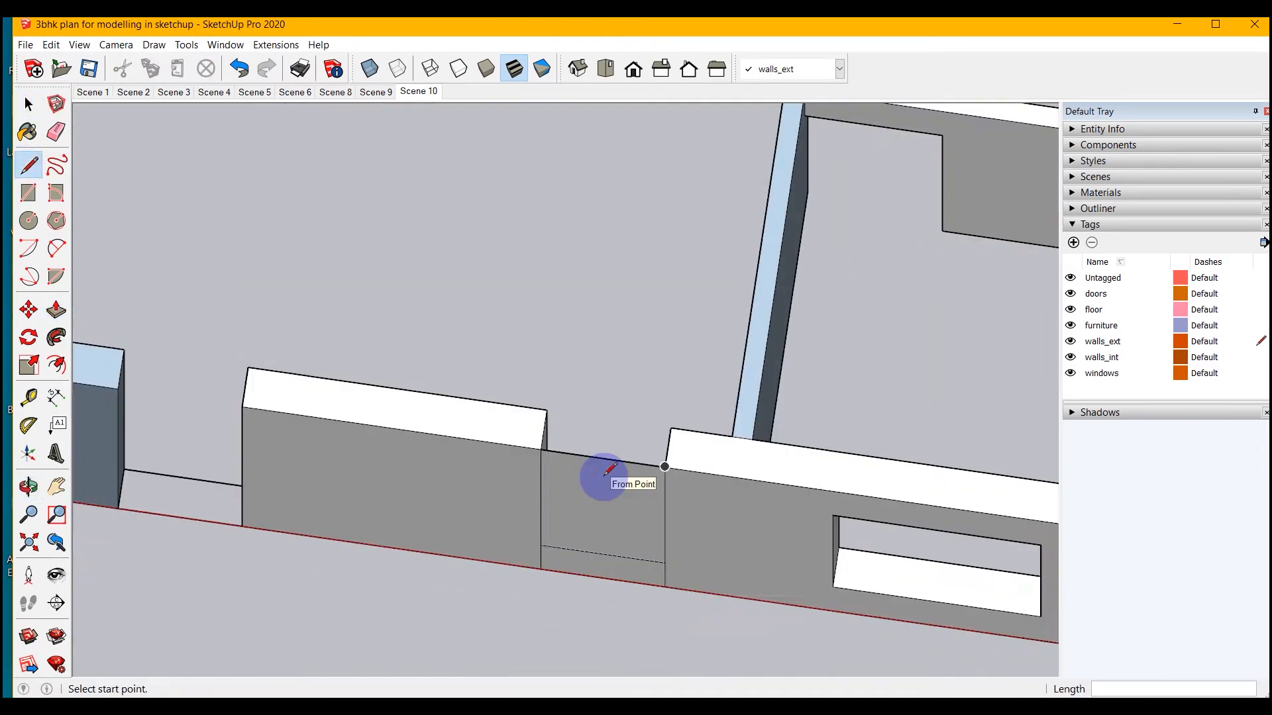
{"action": "scroll", "coordinate": [610, 437], "scroll_direction": "up", "scroll_amount": 3}
{"action": "left_click", "coordinate": [480, 378]}
{"action": "left_click", "coordinate": [740, 414]}
Delete the surplus faces generated by the new lines, including the one covering the window opening
{"action": "key", "text": "space"}
{"action": "left_click", "coordinate": [642, 543]}
{"action": "key", "text": "Delete"}
{"action": "scroll", "coordinate": [642, 540], "scroll_direction": "down", "scroll_amount": 2}
{"action": "left_click", "coordinate": [616, 530]}
{"action": "key", "text": "Delete"}
Push/Pull the underside of the strip above this window opening downward 2' to form its lintel
{"action": "middle_click_drag", "start_coordinate": [622, 563], "coordinate": [618, 446]}
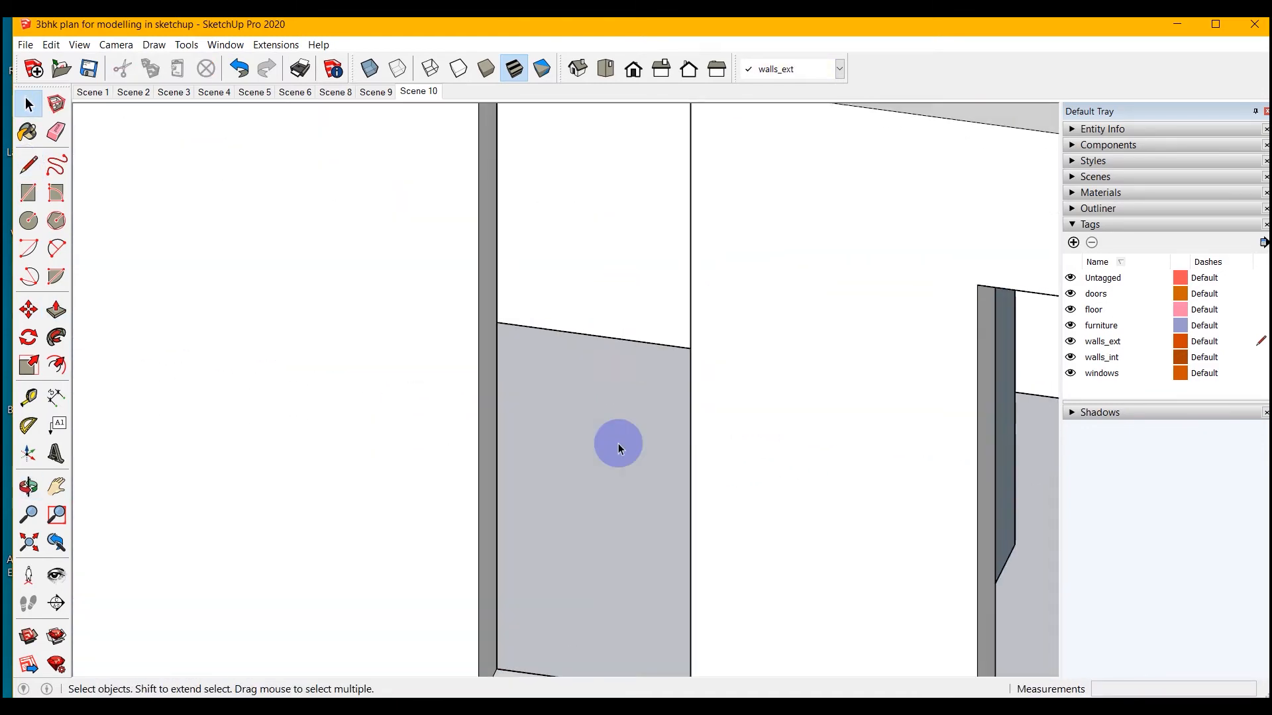
{"action": "scroll", "coordinate": [613, 457], "scroll_direction": "down", "scroll_amount": 5}
{"action": "scroll", "coordinate": [549, 184], "scroll_direction": "up", "scroll_amount": 6}
{"action": "key", "text": "p"}
{"action": "left_click", "coordinate": [525, 292]}
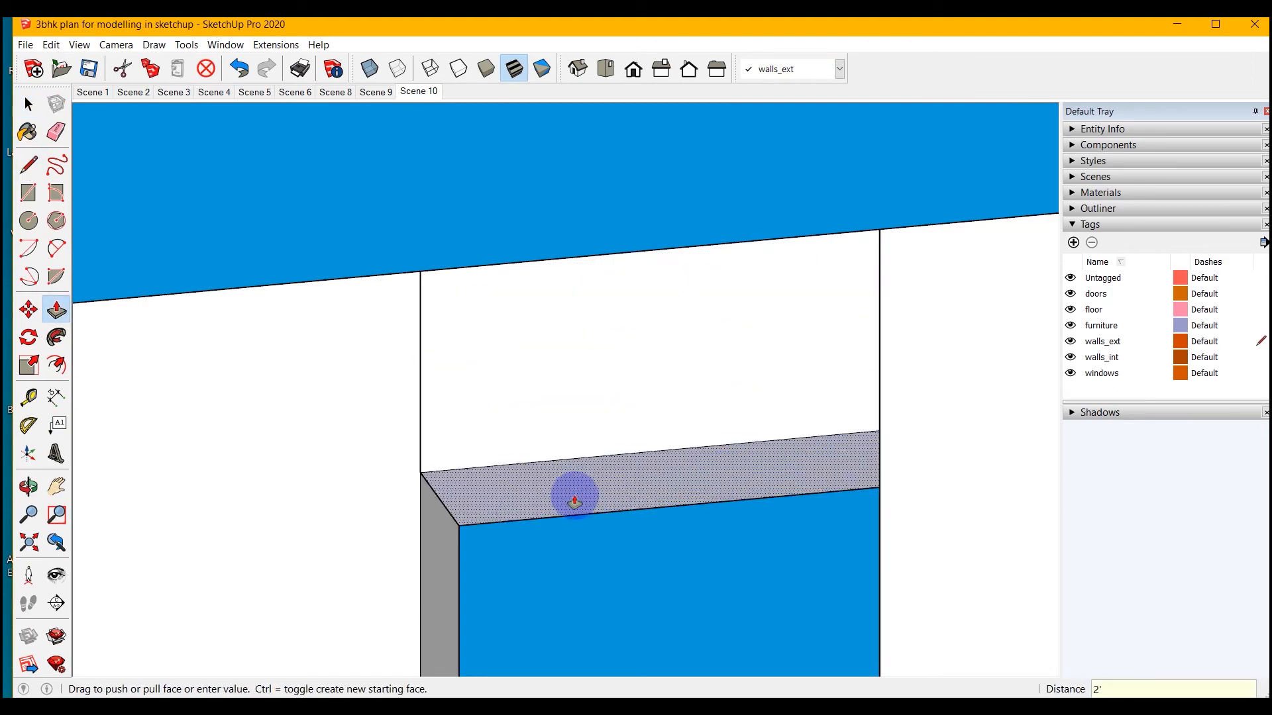
{"action": "left_click", "coordinate": [422, 446]}
Delete the leftover seam edges where the new sill and lintel meet the adjoining walls
{"action": "key", "text": "space"}
{"action": "scroll", "coordinate": [890, 464], "scroll_direction": "down", "scroll_amount": 5}
{"action": "scroll", "coordinate": [647, 398], "scroll_direction": "up", "scroll_amount": 4}
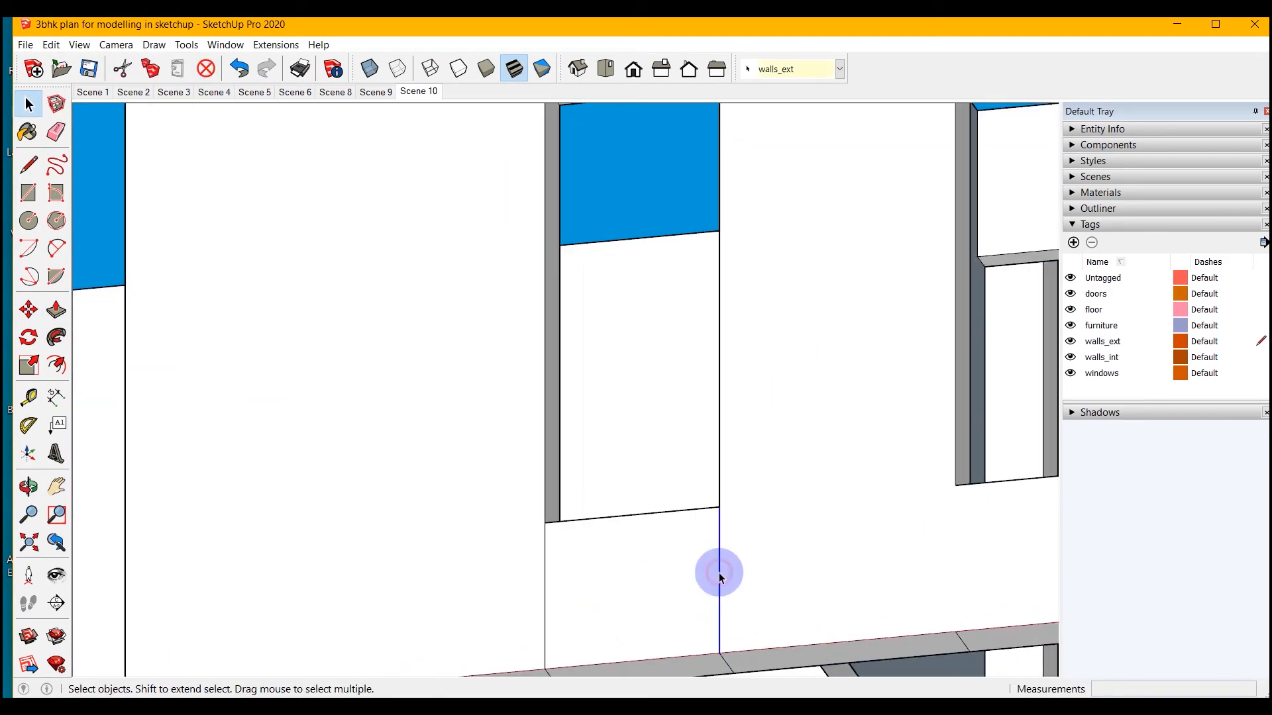
{"action": "key", "text": "Delete"}
{"action": "middle_click_drag", "start_coordinate": [622, 218], "coordinate": [374, 448]}
{"action": "left_click", "coordinate": [379, 458]}
{"action": "key", "text": "Delete"}
{"action": "left_click", "coordinate": [450, 507]}
{"action": "key", "text": "Delete"}
Delete the leftover vertical seam edge below the window sill on the room side
{"action": "middle_click_drag", "start_coordinate": [450, 503], "coordinate": [6, 467]}
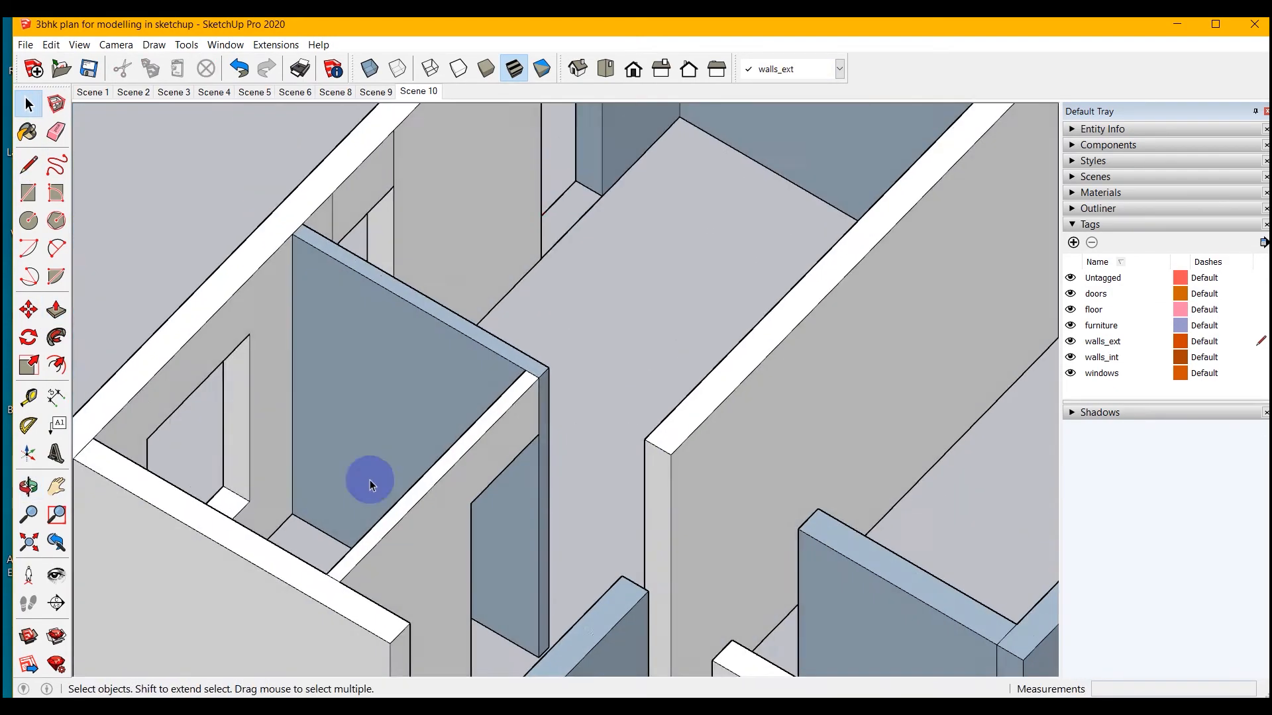
{"action": "scroll", "coordinate": [536, 133], "scroll_direction": "up", "scroll_amount": 3}
{"action": "scroll", "coordinate": [577, 600], "scroll_direction": "down", "scroll_amount": 1}
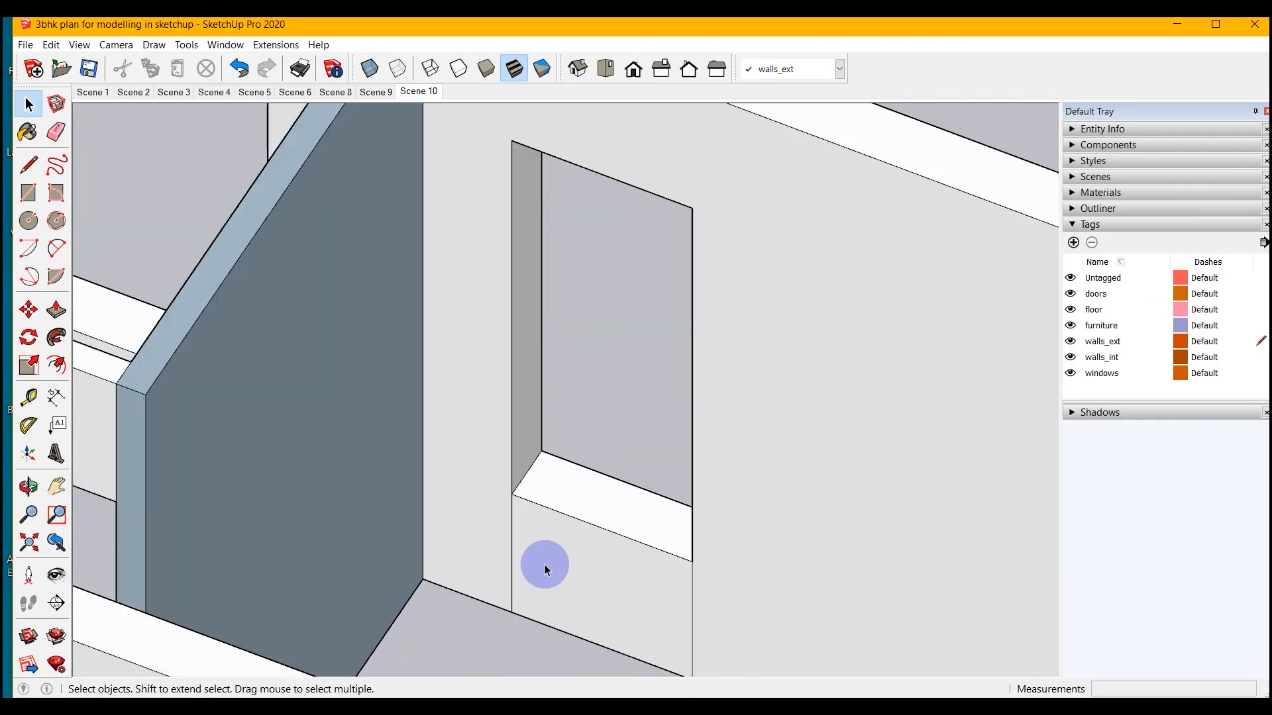
{"action": "left_click", "coordinate": [692, 612]}
{"action": "key", "text": "Delete"}
Draw a line across the base of the next window opening and Push/Pull the strip upward to form the sill
{"action": "scroll", "coordinate": [421, 363], "scroll_direction": "down", "scroll_amount": 5}
{"action": "scroll", "coordinate": [641, 497], "scroll_direction": "up", "scroll_amount": 6}
{"action": "left_click", "coordinate": [28, 165]}
{"action": "left_click", "coordinate": [588, 504]}
{"action": "left_click", "coordinate": [848, 581]}
{"action": "left_click", "coordinate": [56, 310]}
{"action": "left_click_drag", "start_coordinate": [671, 493], "coordinate": [673, 344]}
Draw a line joining the back top corners of the window opening and delete the surplus face it generates
{"action": "middle_click_drag", "start_coordinate": [673, 344], "coordinate": [532, 327]}
{"action": "key", "text": "l"}
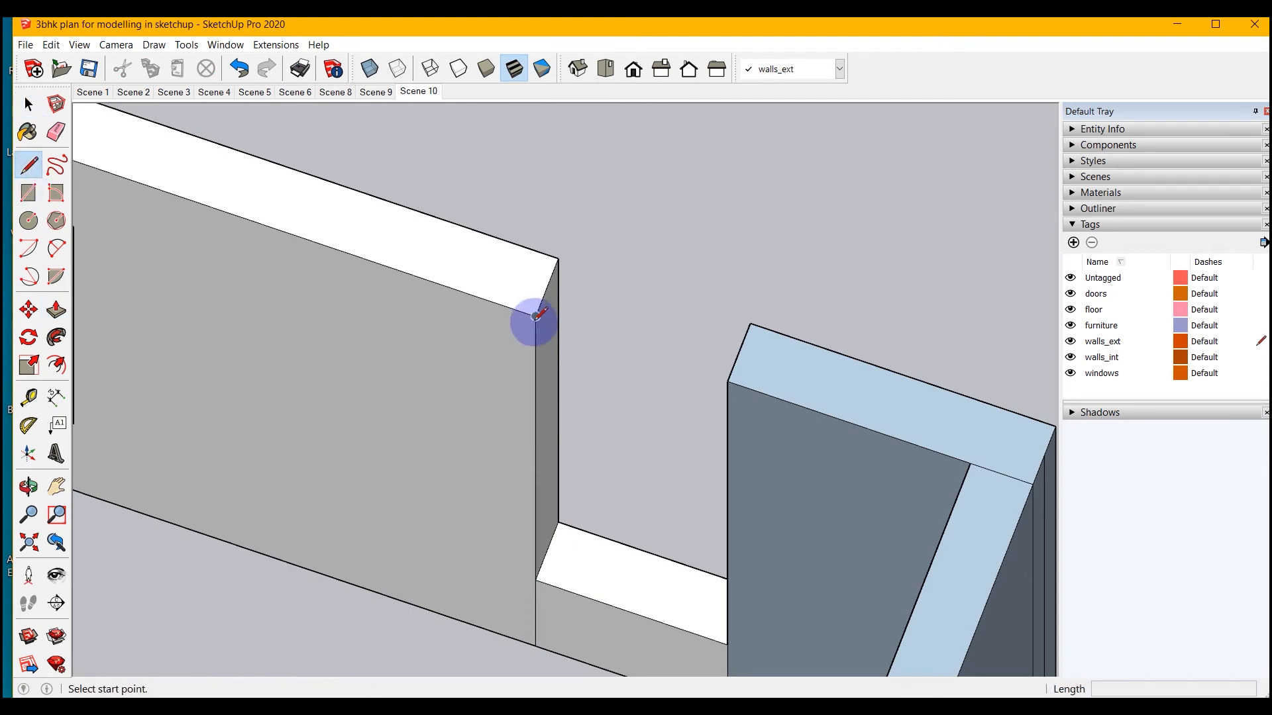
{"action": "left_click", "coordinate": [558, 259]}
{"action": "left_click", "coordinate": [749, 324]}
{"action": "key", "text": "space"}
{"action": "left_click", "coordinate": [620, 437]}
{"action": "key", "text": "Delete"}
Push/Pull the underside of the strip over the last window opening downward 2' to make the lintel
{"action": "middle_click_drag", "start_coordinate": [618, 446], "coordinate": [5, 292]}
{"action": "left_click", "coordinate": [56, 310]}
{"action": "left_click", "coordinate": [674, 150]}
{"action": "type", "text": "2'"}
{"action": "key", "text": "Return"}
Delete the remaining seam edges on the wall top and beside the last window's lintel and sill
{"action": "middle_click_drag", "start_coordinate": [690, 285], "coordinate": [361, 351]}
{"action": "key", "text": "space"}
{"action": "left_click", "coordinate": [193, 406]}
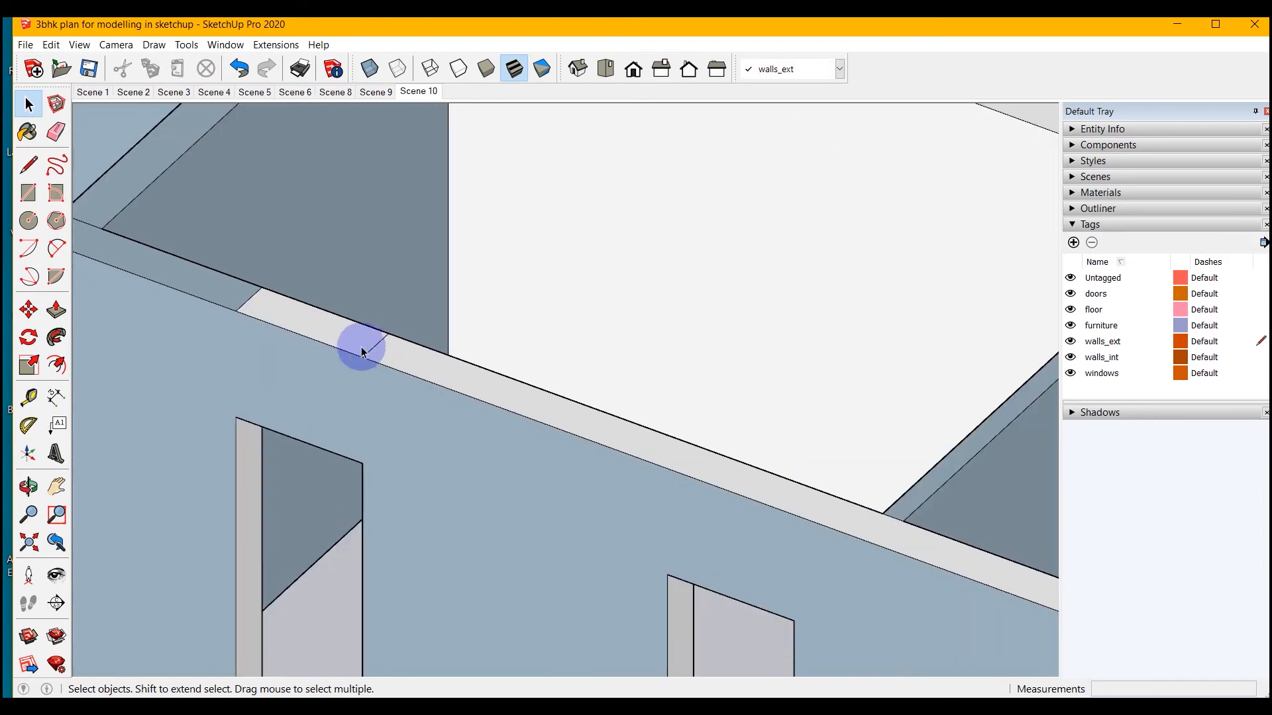
{"action": "key", "text": "Delete"}
{"action": "scroll", "coordinate": [245, 306], "scroll_direction": "down", "scroll_amount": 5}
{"action": "scroll", "coordinate": [276, 391], "scroll_direction": "up", "scroll_amount": 5}
{"action": "left_click", "coordinate": [263, 427]}
{"action": "key", "text": "Delete"}
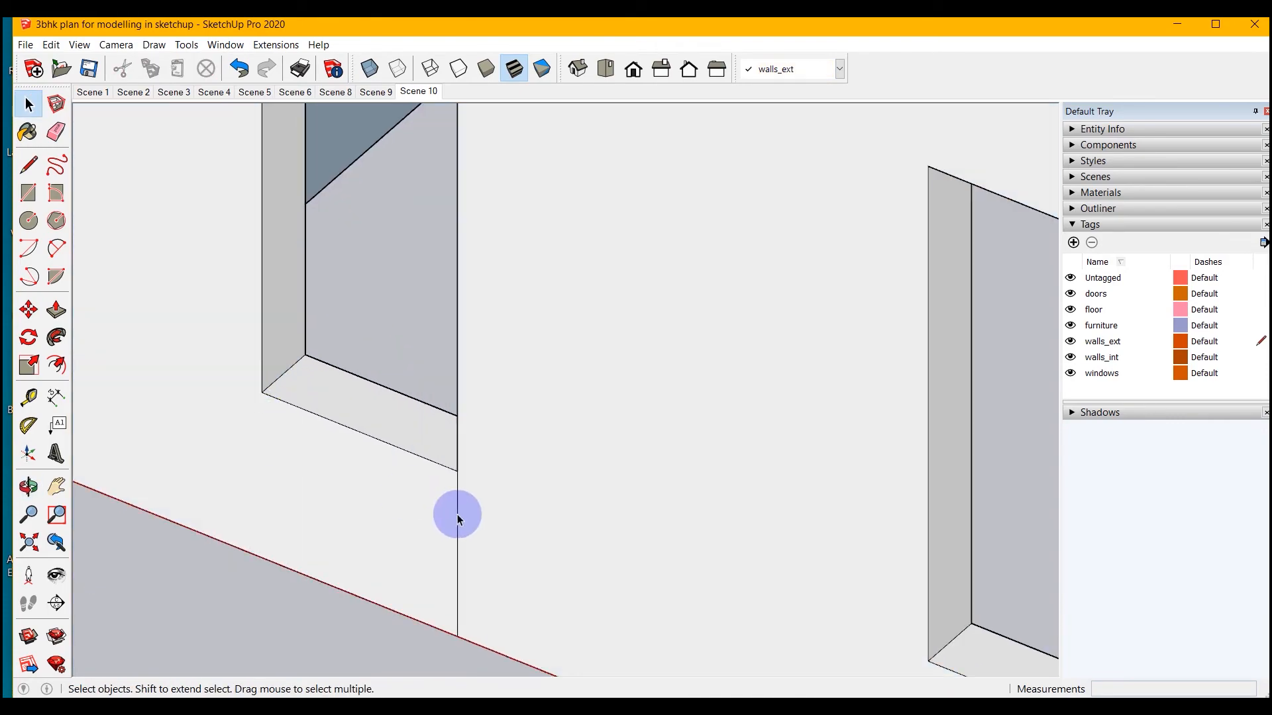
{"action": "left_click", "coordinate": [458, 515]}
{"action": "key", "text": "Delete"}
Draw two lines across the top of the interior door opening, joining the top corners of the adjoining walls
{"action": "scroll", "coordinate": [396, 486], "scroll_direction": "down", "scroll_amount": 5}
{"action": "scroll", "coordinate": [222, 448], "scroll_direction": "down", "scroll_amount": 5}
{"action": "scroll", "coordinate": [704, 432], "scroll_direction": "up", "scroll_amount": 5}
{"action": "scroll", "coordinate": [364, 432], "scroll_direction": "down", "scroll_amount": 8}
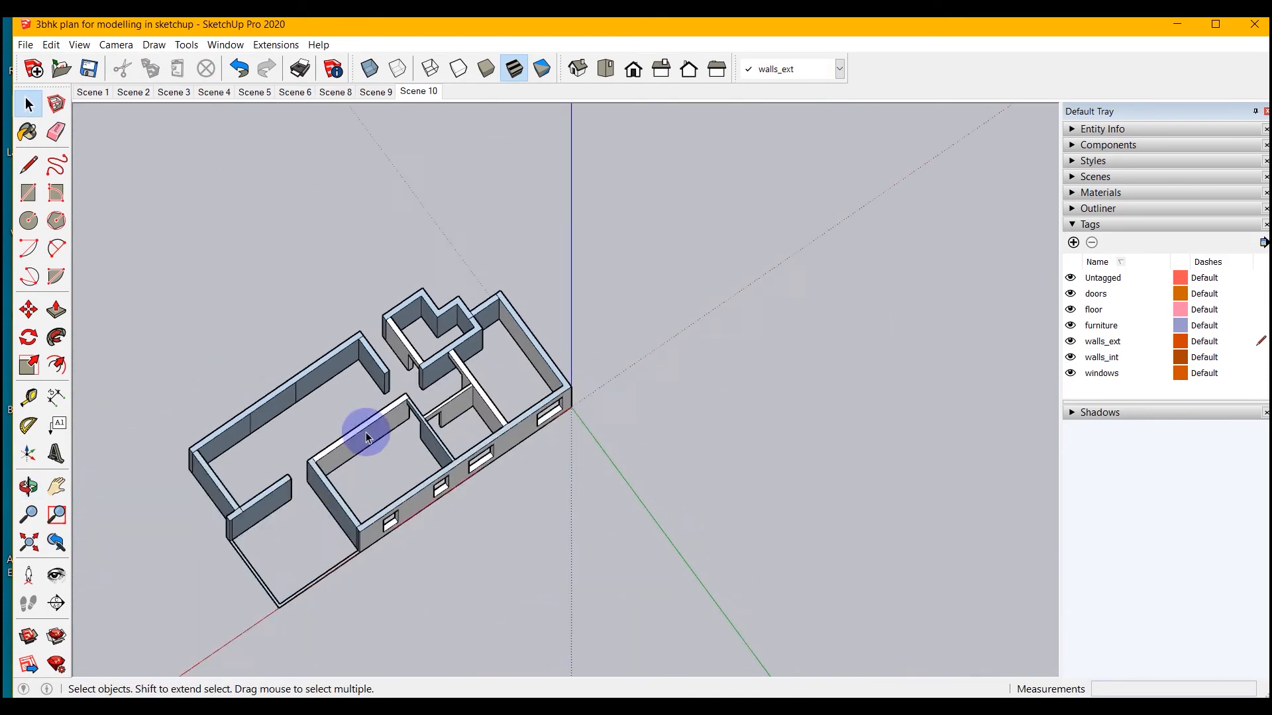
{"action": "scroll", "coordinate": [524, 557], "scroll_direction": "up", "scroll_amount": 8}
{"action": "scroll", "coordinate": [524, 556], "scroll_direction": "up", "scroll_amount": 5}
{"action": "key", "text": "l"}
{"action": "left_click", "coordinate": [349, 263]}
{"action": "left_click", "coordinate": [710, 386]}
{"action": "mouse_move", "coordinate": [723, 440]}
{"action": "middle_mouse_down"}
{"action": "mouse_move", "coordinate": [648, 468]}
{"action": "mouse_move", "coordinate": [739, 434]}
{"action": "mouse_move", "coordinate": [540, 143]}
{"action": "middle_mouse_up"}
{"action": "left_click", "coordinate": [327, 303]}
{"action": "left_click", "coordinate": [707, 397]}
Push/Pull the underside of the strip above the interior door opening downward to form the door lintel
{"action": "key", "text": "space"}
{"action": "scroll", "coordinate": [530, 199], "scroll_direction": "up", "scroll_amount": 3}
{"action": "left_click", "coordinate": [56, 309]}
{"action": "left_click_drag", "start_coordinate": [533, 169], "coordinate": [532, 174]}
{"action": "left_click", "coordinate": [564, 171]}
{"action": "left_click", "coordinate": [803, 289]}
Delete the leftover seam edge between the interior door lintel and the adjoining wall
{"action": "key", "text": "space"}
{"action": "middle_click_drag", "start_coordinate": [550, 218], "coordinate": [331, 280]}
{"action": "left_click", "coordinate": [447, 219]}
{"action": "key", "text": "Delete"}
Bridge the top of the next door opening with lines and Push/Pull the strip's underside downward as a lintel
{"action": "scroll", "coordinate": [482, 225], "scroll_direction": "down", "scroll_amount": 3}
{"action": "scroll", "coordinate": [463, 304], "scroll_direction": "down", "scroll_amount": 5}
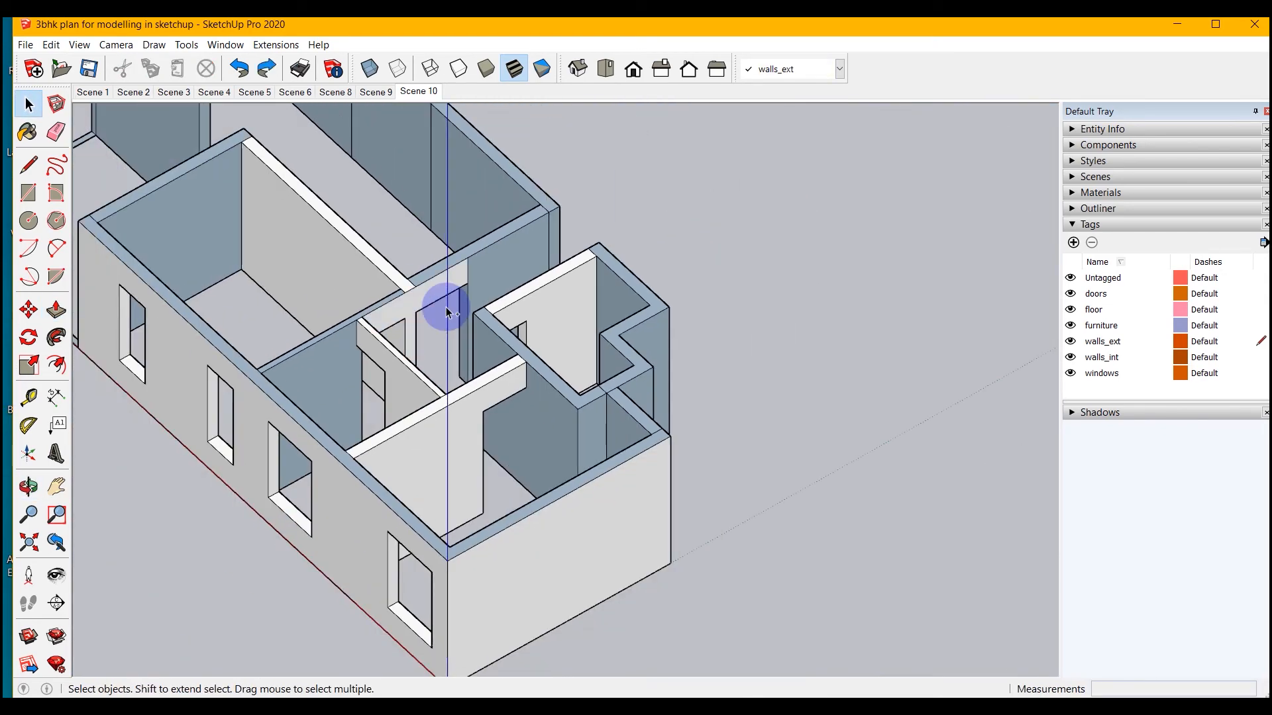
{"action": "scroll", "coordinate": [454, 264], "scroll_direction": "up", "scroll_amount": 5}
{"action": "scroll", "coordinate": [363, 289], "scroll_direction": "down", "scroll_amount": 5}
{"action": "scroll", "coordinate": [265, 351], "scroll_direction": "up", "scroll_amount": 8}
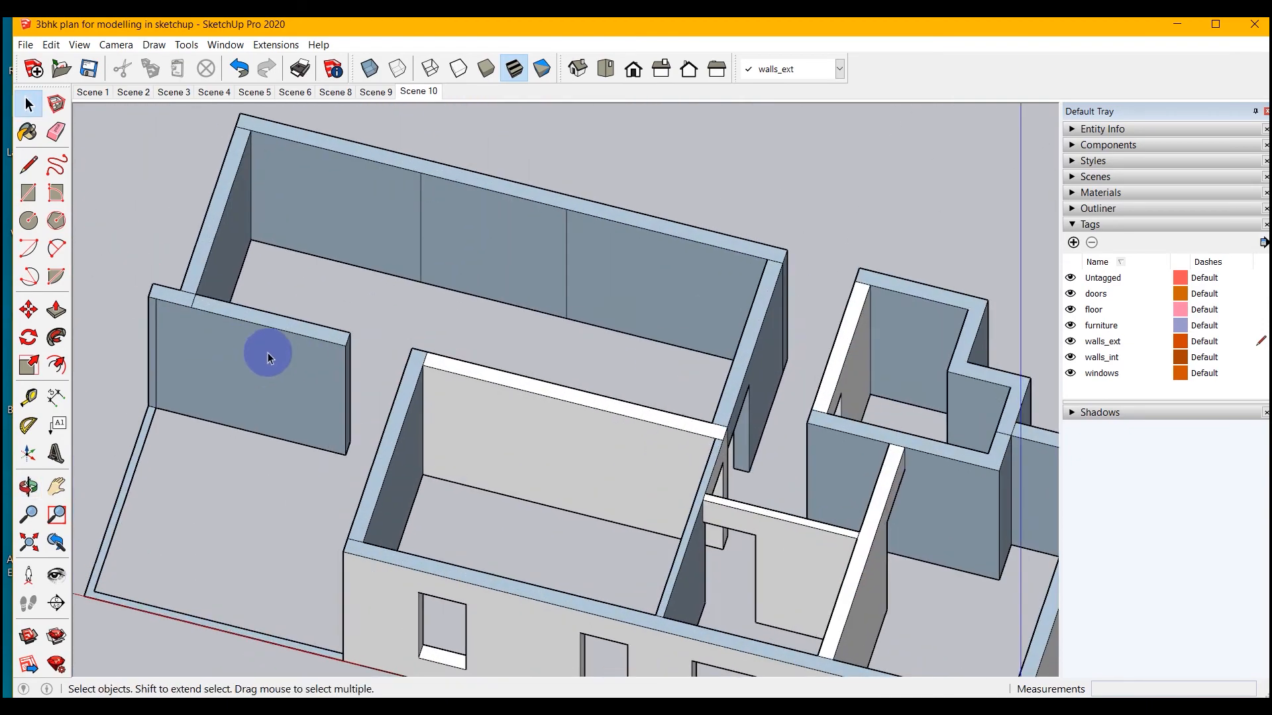
{"action": "left_click", "coordinate": [28, 165]}
{"action": "key", "text": "space"}
{"action": "key", "text": "l"}
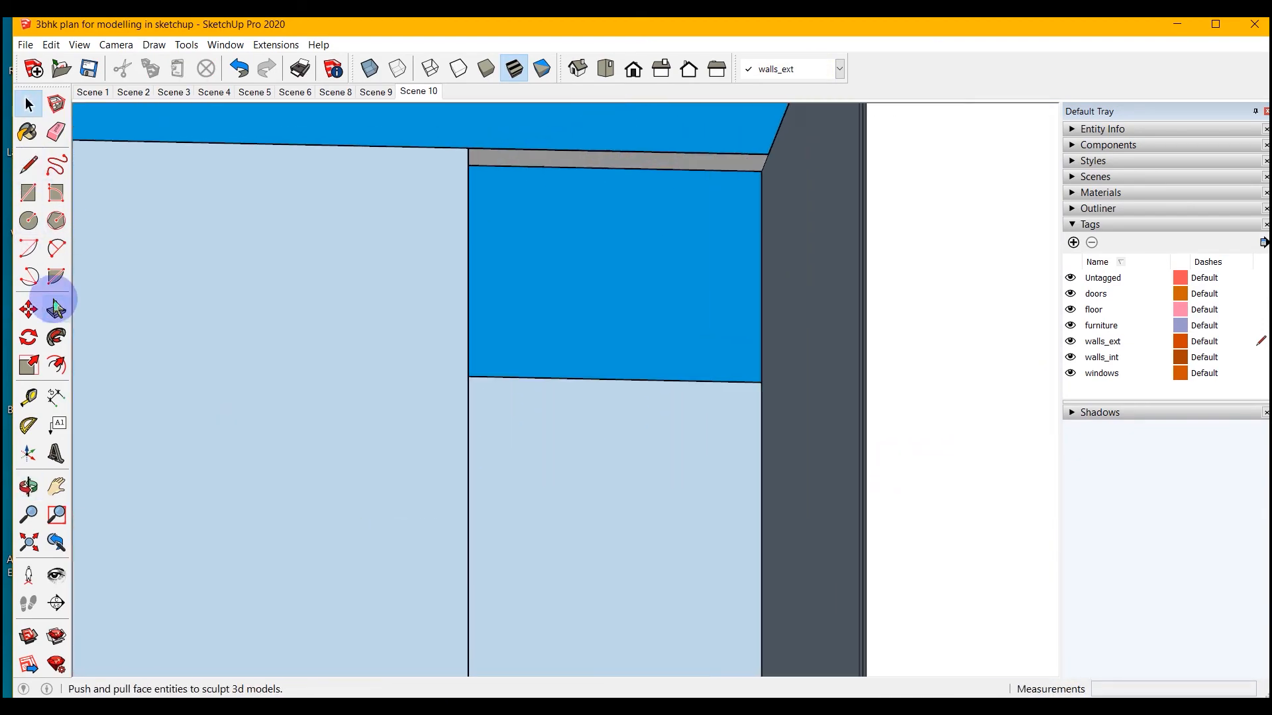
{"action": "left_click", "coordinate": [57, 310]}
{"action": "left_click", "coordinate": [610, 299]}
{"action": "left_click", "coordinate": [468, 284]}
Delete the leftover seam edge beside the newly formed door lintel
{"action": "key", "text": "space"}
{"action": "scroll", "coordinate": [593, 402], "scroll_direction": "down", "scroll_amount": 10}
{"action": "scroll", "coordinate": [530, 420], "scroll_direction": "up", "scroll_amount": 5}
{"action": "left_click", "coordinate": [576, 421]}
{"action": "key", "text": "Delete"}
{"action": "middle_click_drag", "start_coordinate": [589, 457], "coordinate": [315, 516]}
{"action": "left_click", "coordinate": [314, 331]}
Draw a line across the outer top edge of the remaining opening in the exterior wall, joining both wall corners
{"action": "scroll", "coordinate": [517, 463], "scroll_direction": "down", "scroll_amount": 5}
{"action": "scroll", "coordinate": [587, 332], "scroll_direction": "up", "scroll_amount": 10}
{"action": "key", "text": "l"}
{"action": "left_click", "coordinate": [405, 418]}
{"action": "left_click", "coordinate": [675, 468]}
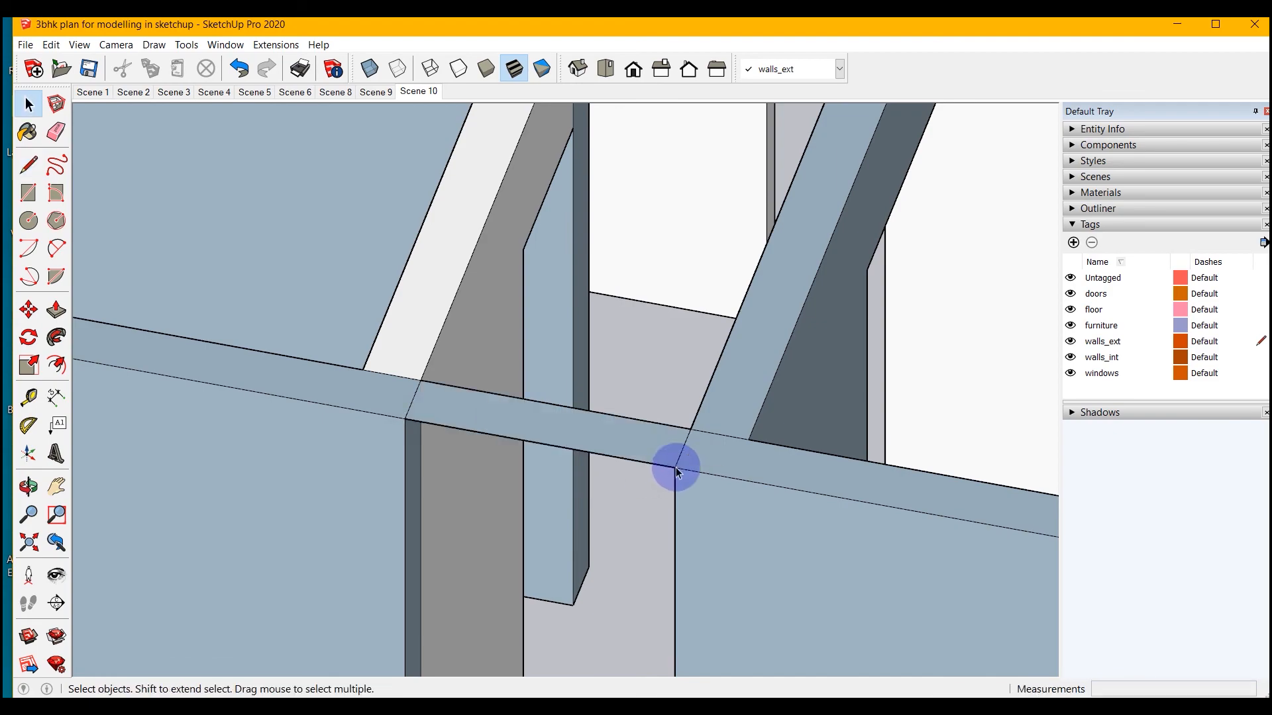
{"action": "key", "text": "space"}
Push/Pull the underside of the strip above the exterior wall opening downward 2' to form its lintel
{"action": "scroll", "coordinate": [675, 468], "scroll_direction": "down", "scroll_amount": 10}
{"action": "middle_click_drag", "start_coordinate": [563, 570], "coordinate": [582, 448]}
{"action": "left_click", "coordinate": [56, 310]}
{"action": "left_click", "coordinate": [547, 153]}
{"action": "type", "text": "2'"}
{"action": "key", "text": "Return"}
Delete the two leftover seam edges on either side of the exterior opening's lintel
{"action": "middle_click_drag", "start_coordinate": [538, 181], "coordinate": [563, 344]}
{"action": "key", "text": "space"}
{"action": "left_click", "coordinate": [683, 358]}
{"action": "key", "text": "Delete"}
{"action": "left_click", "coordinate": [441, 378]}
{"action": "key", "text": "Delete"}
Show the model in top view and assign the interior wall between the first two rooms to a tag
{"action": "middle_click_drag", "start_coordinate": [458, 380], "coordinate": [962, 457]}
{"action": "scroll", "coordinate": [298, 584], "scroll_direction": "down", "scroll_amount": 3}
{"action": "scroll", "coordinate": [585, 435], "scroll_direction": "down", "scroll_amount": 4}
{"action": "middle_click_drag", "start_coordinate": [585, 434], "coordinate": [553, 404]}
{"action": "scroll", "coordinate": [550, 400], "scroll_direction": "up", "scroll_amount": 5}
{"action": "scroll", "coordinate": [338, 516], "scroll_direction": "down", "scroll_amount": 3}
{"action": "scroll", "coordinate": [828, 599], "scroll_direction": "up", "scroll_amount": 3}
{"action": "left_click", "coordinate": [605, 68]}
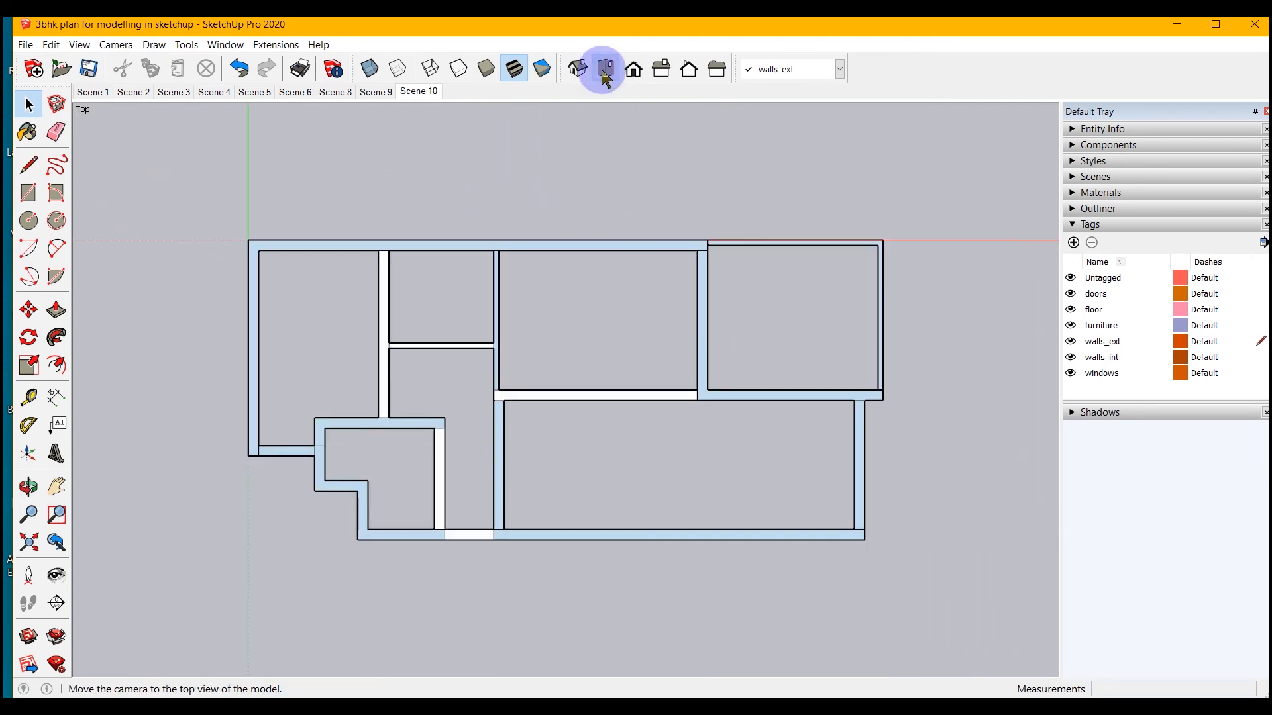
{"action": "scroll", "coordinate": [642, 301], "scroll_direction": "up", "scroll_amount": 3}
{"action": "left_click", "coordinate": [412, 391]}
{"action": "left_click", "coordinate": [839, 68]}
{"action": "left_click", "coordinate": [788, 173]}
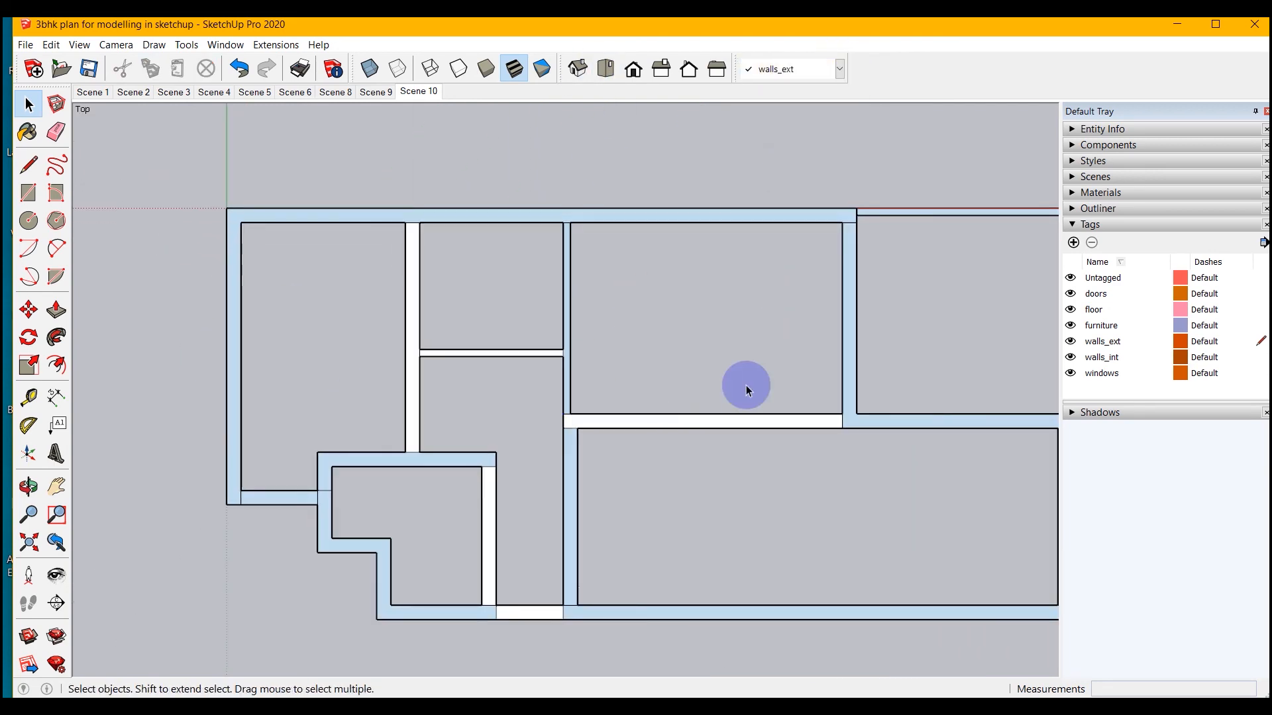
Assign tags to the other selected walls of the plan in turn and clear the selection
{"action": "scroll", "coordinate": [744, 407], "scroll_direction": "down", "scroll_amount": 1}
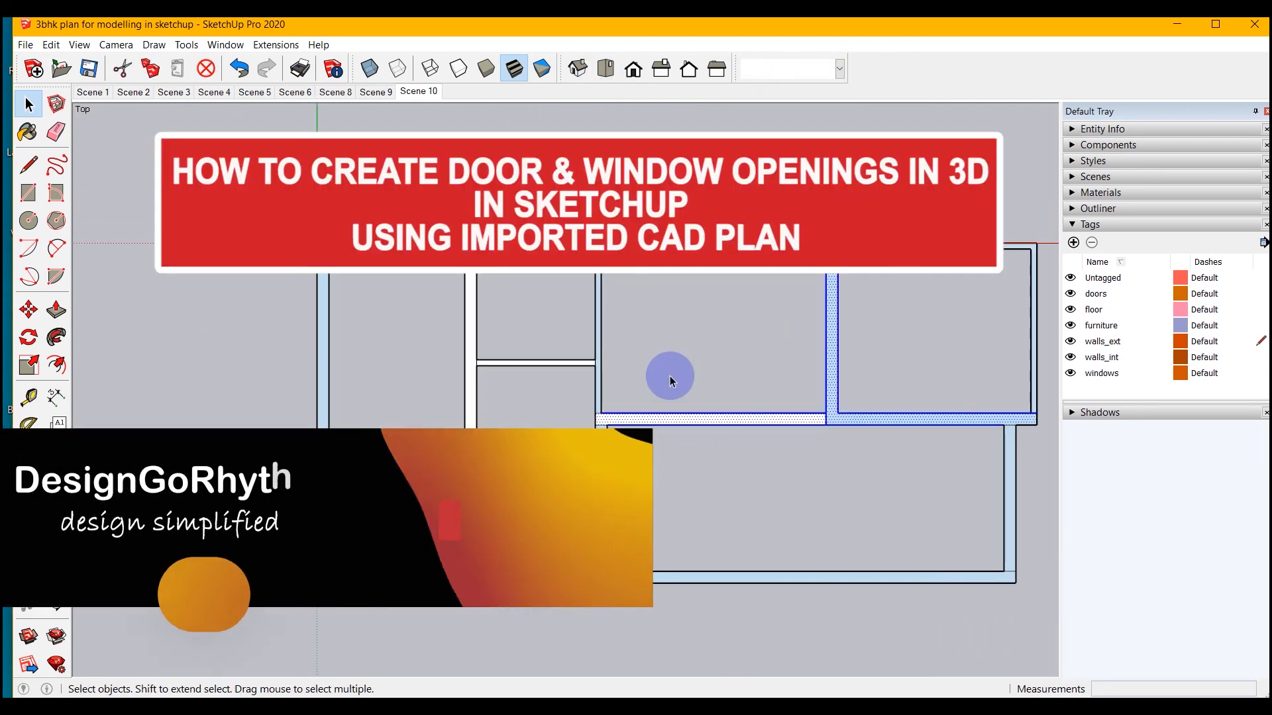
{"action": "left_click", "coordinate": [840, 69]}
{"action": "left_click", "coordinate": [788, 126]}
{"action": "left_click_drag", "start_coordinate": [647, 525], "coordinate": [569, 484]}
{"action": "left_click", "coordinate": [839, 70]}
{"action": "left_click", "coordinate": [788, 141]}
{"action": "left_click_drag", "start_coordinate": [557, 422], "coordinate": [473, 433]}
{"action": "left_click", "coordinate": [840, 69]}
{"action": "left_click", "coordinate": [789, 172]}
{"action": "left_click", "coordinate": [894, 219]}
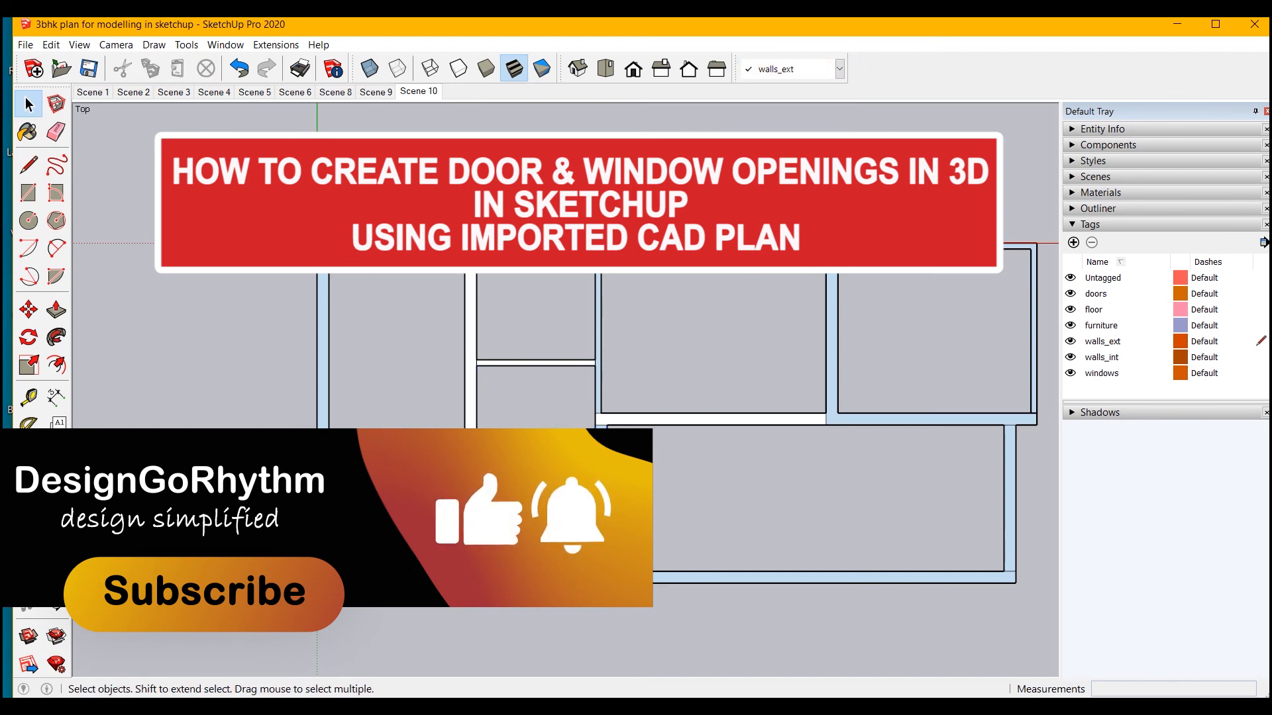